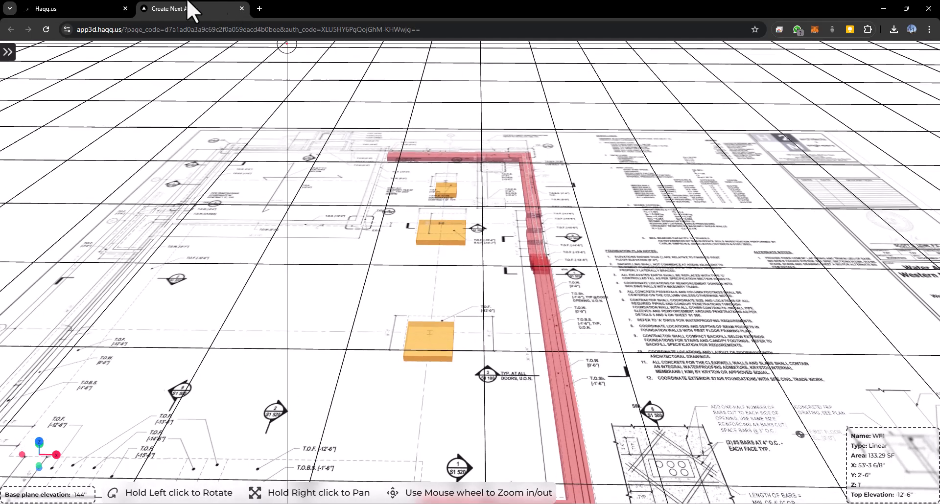
# Switch to the Haqq Takeoff plan and start a multi-linear item named WF2, coloured brown-red, in the Wall Footings group
pyautogui.click(63, 7)
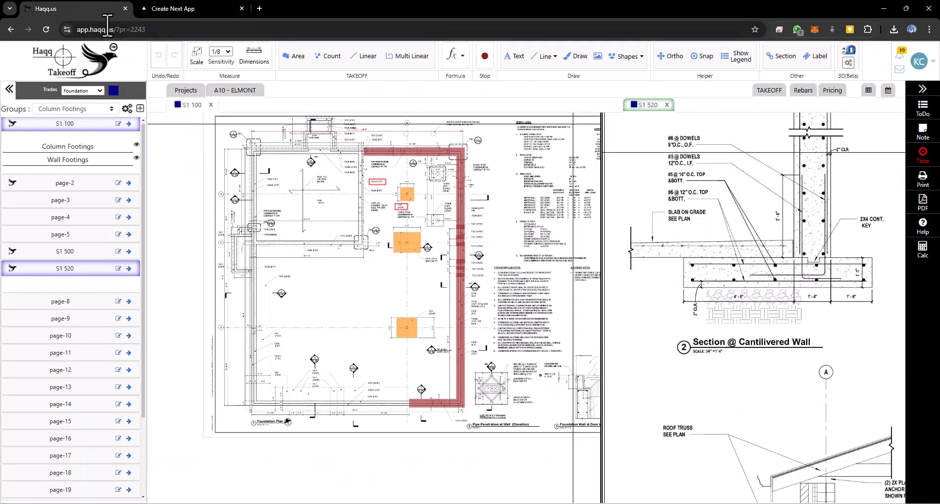
pyautogui.scroll(5, 236, 336)
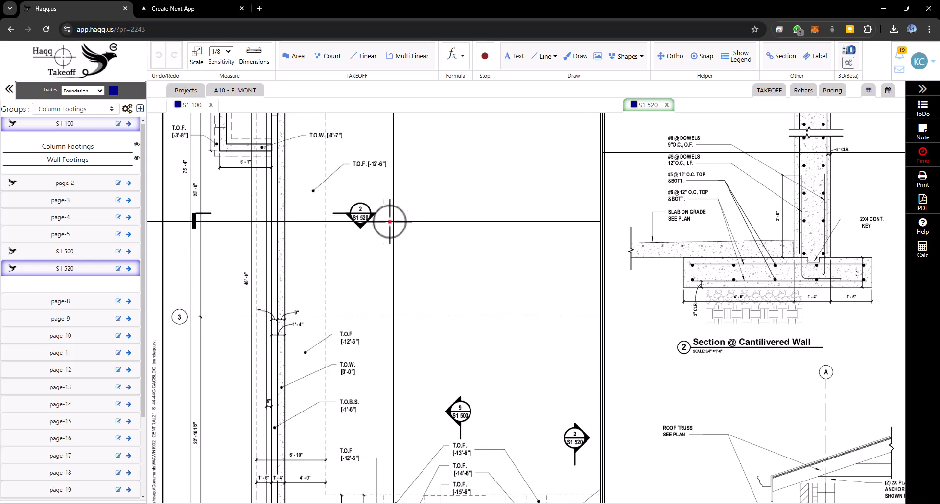
pyautogui.scroll(-5, 358, 235)
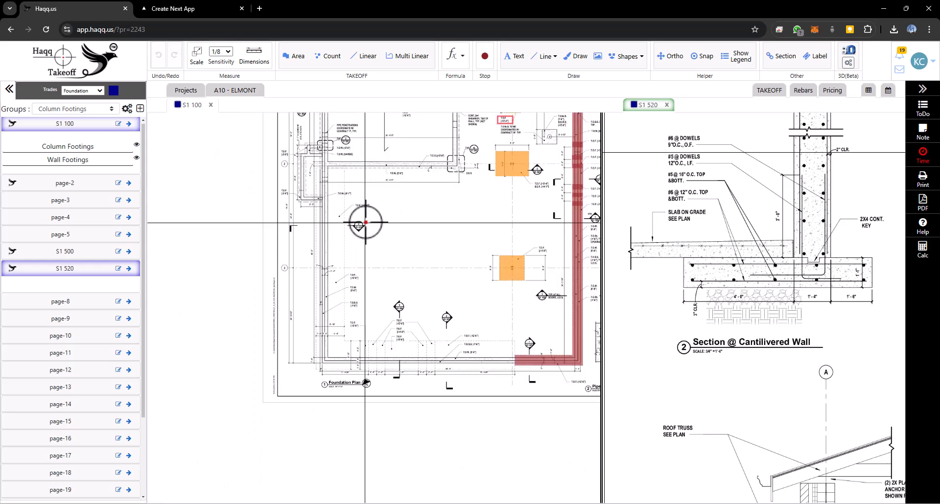
pyautogui.click(404, 57)
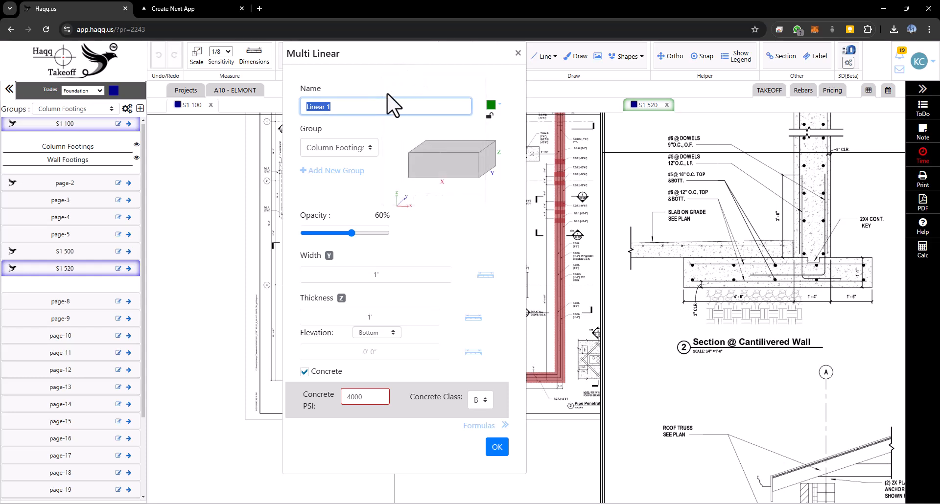
pyautogui.press('capslock')
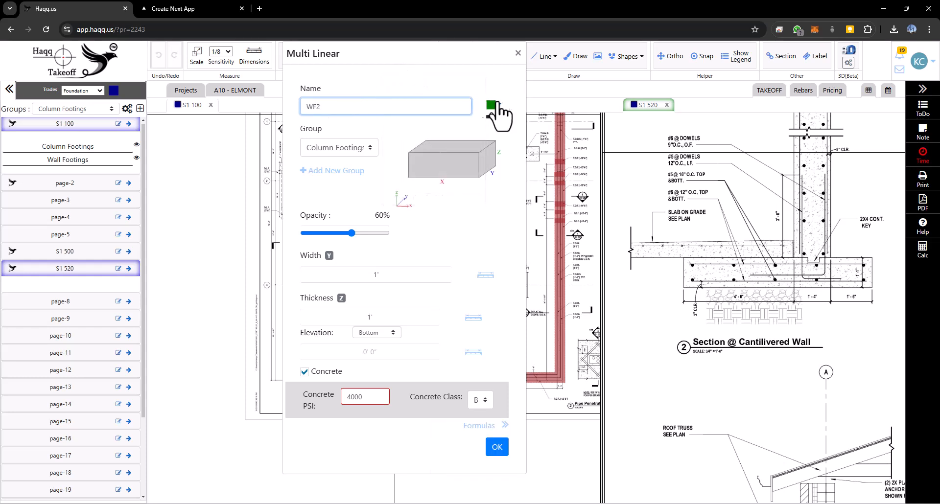
pyautogui.click(491, 104)
pyautogui.click(504, 119)
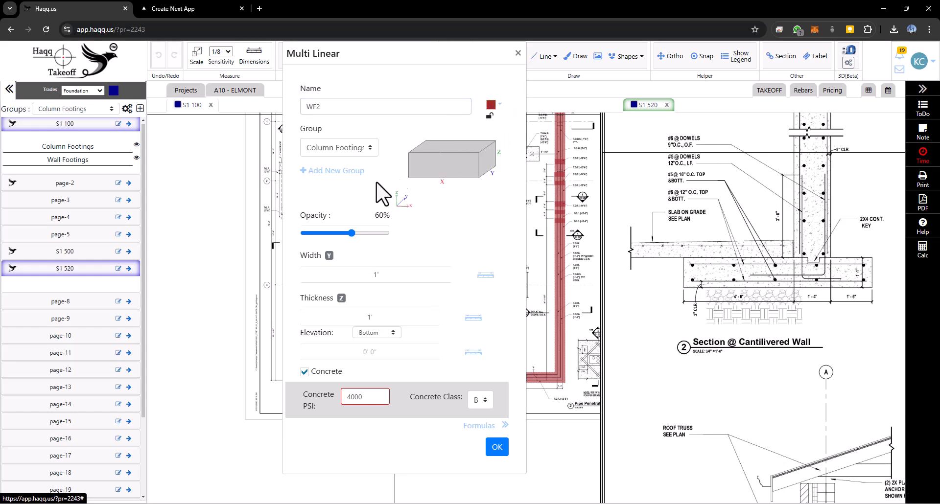
pyautogui.click(372, 147)
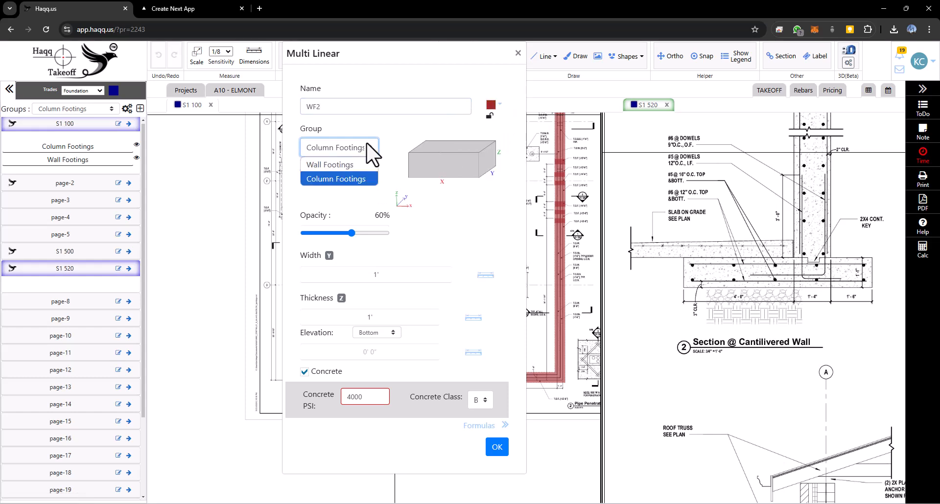
pyautogui.click(348, 162)
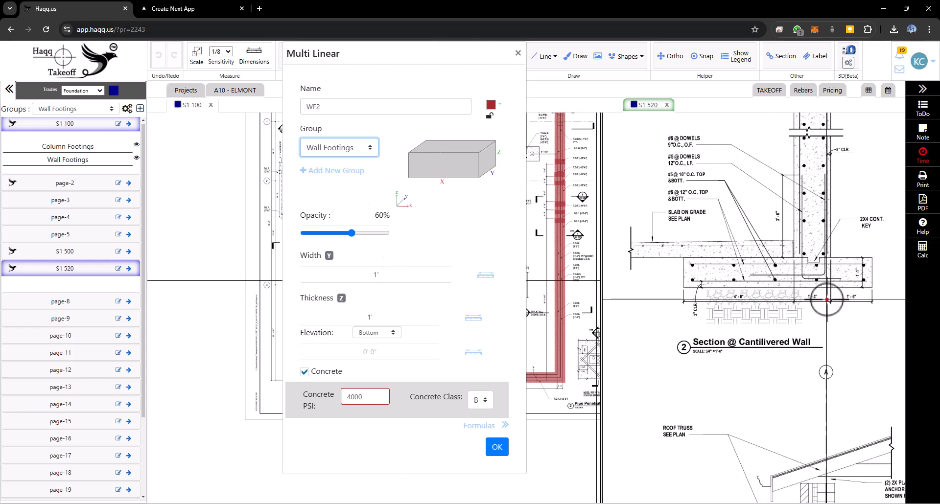
# Set WF2's width to 6'-10", thickness to 1'-1" and top elevation to -12'-6", and accept the settings
pyautogui.click(380, 274)
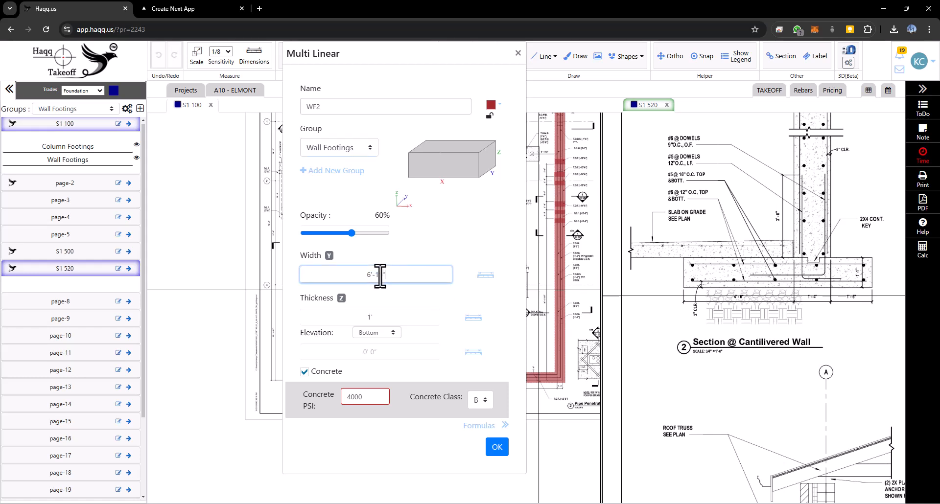
pyautogui.click(372, 309)
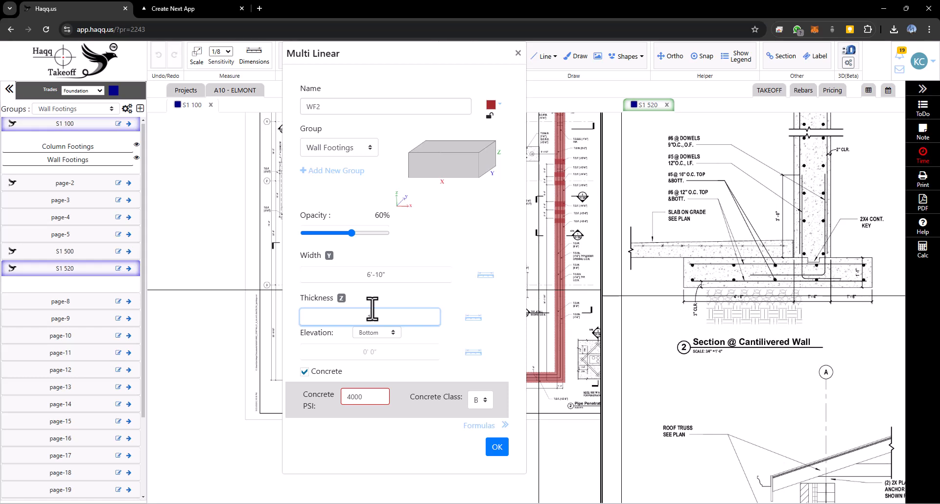
pyautogui.click(382, 333)
pyautogui.click(377, 355)
pyautogui.click(373, 352)
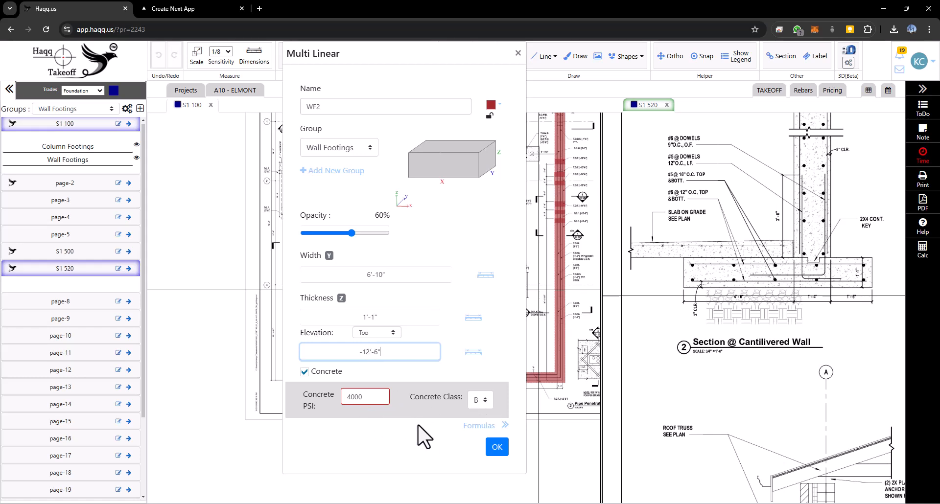
pyautogui.click(498, 447)
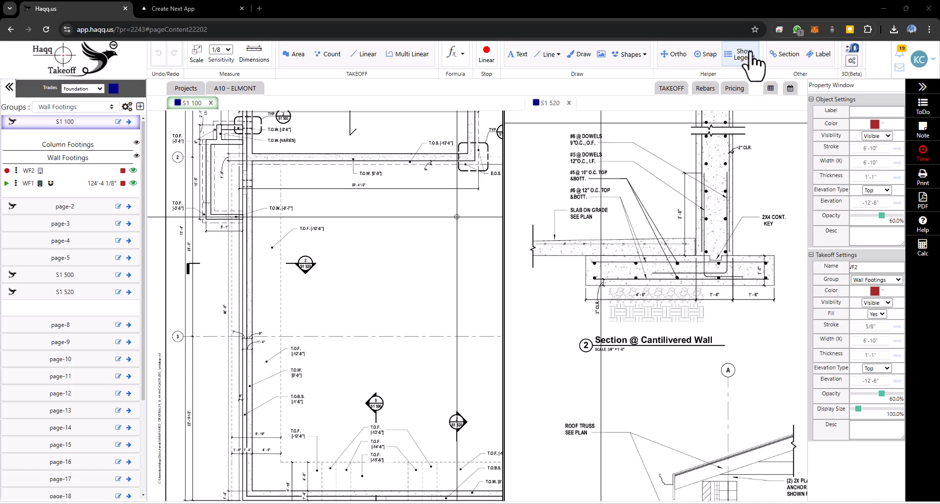
# Show the legend and draw an L-shaped WF2 footing, about 54'-1" long, down the plan's left wall and around its lower corner
pyautogui.click(753, 61)
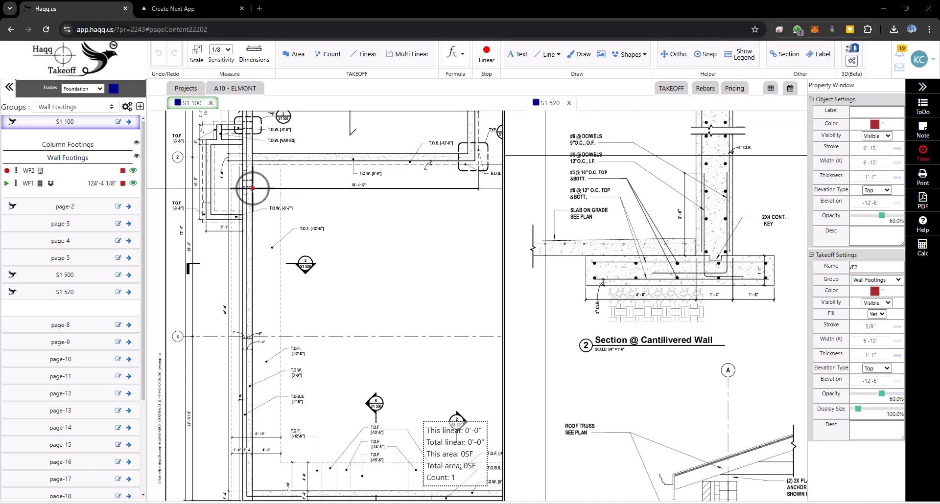
pyautogui.scroll(3, 252, 188)
pyautogui.scroll(3, 287, 196)
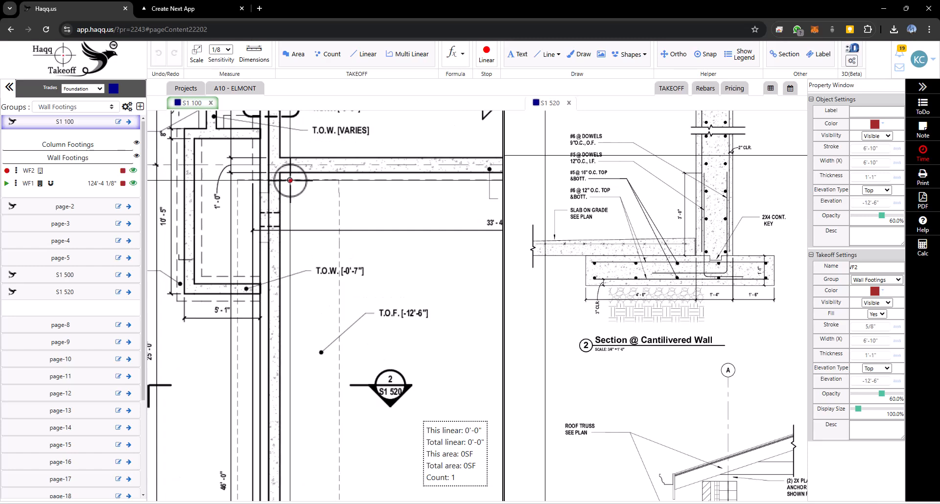
pyautogui.click(288, 180)
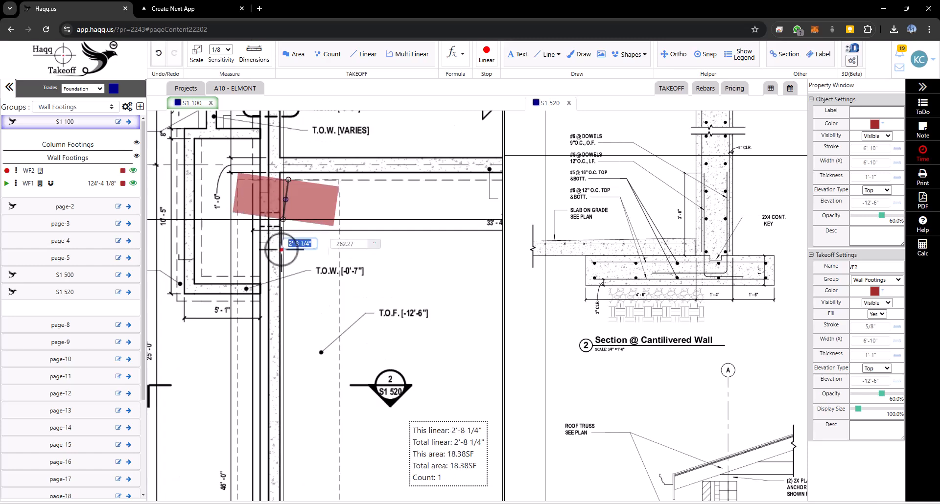
pyautogui.scroll(-1, 297, 209)
pyautogui.scroll(-3, 297, 209)
pyautogui.moveTo(293, 353); pyautogui.dragTo(289, 242)
pyautogui.scroll(3, 290, 332)
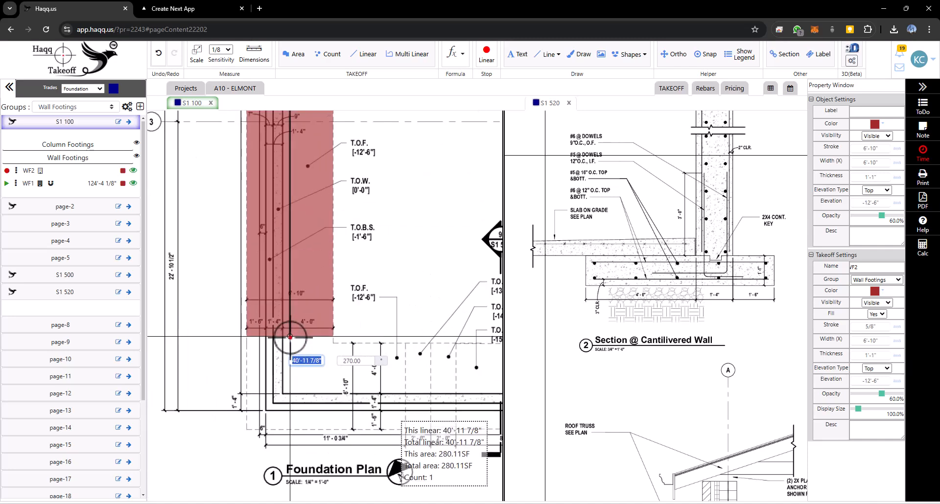
pyautogui.press('shift')
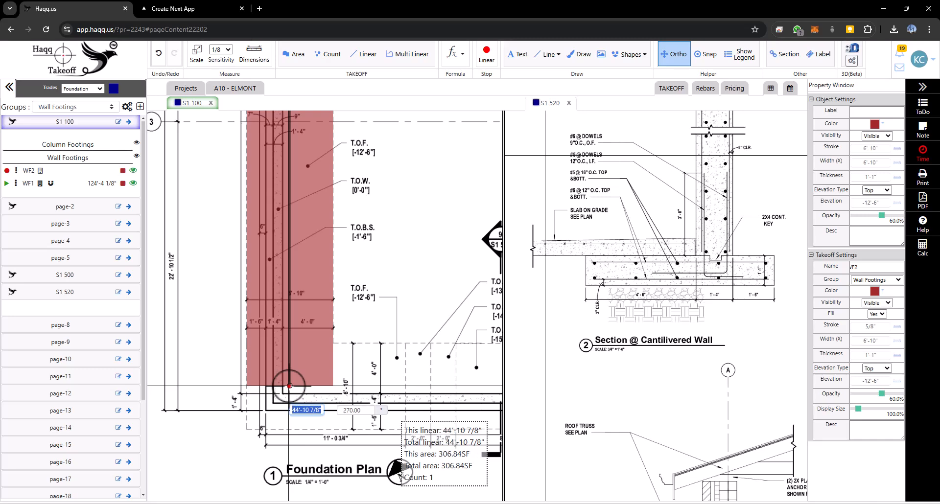
pyautogui.click(289, 386)
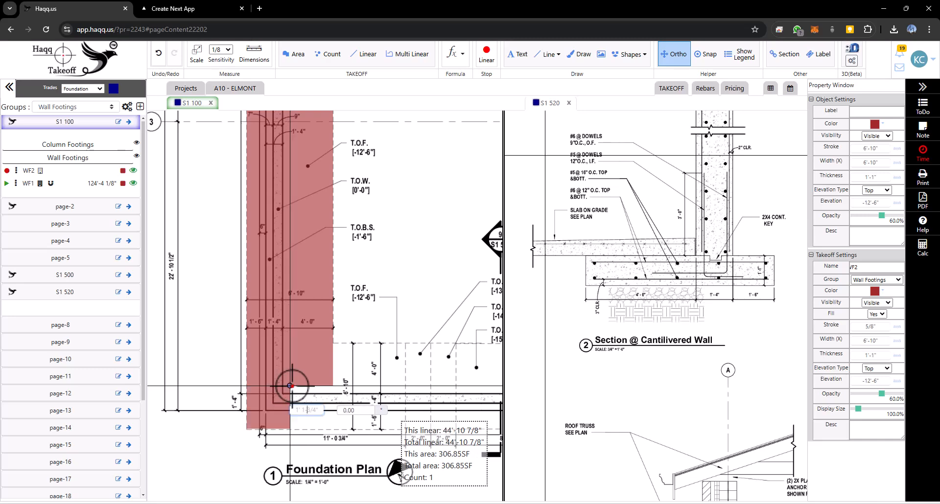
pyautogui.doubleClick(406, 392)
# Draw a straight WF2 footing about 19'-4 1/2" long on the plan's lower wall, from the stepped footings to WF1
pyautogui.scroll(-5, 294, 372)
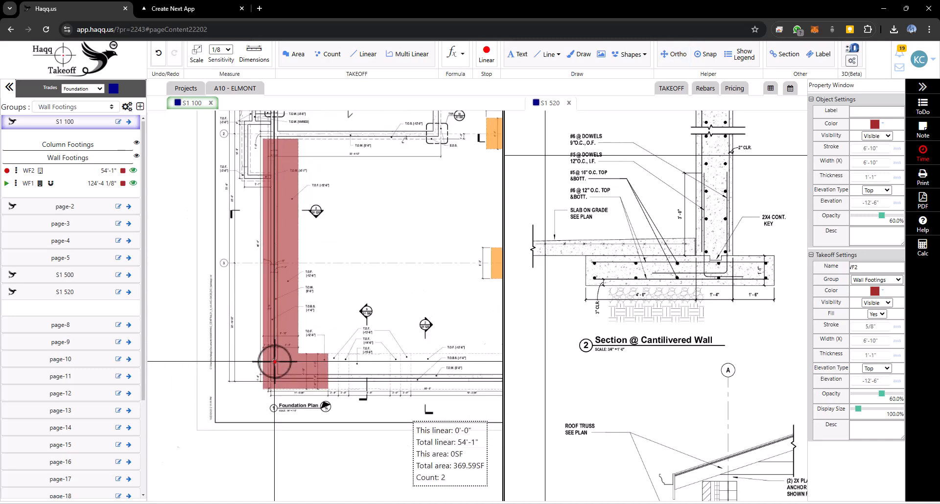
pyautogui.scroll(3, 294, 357)
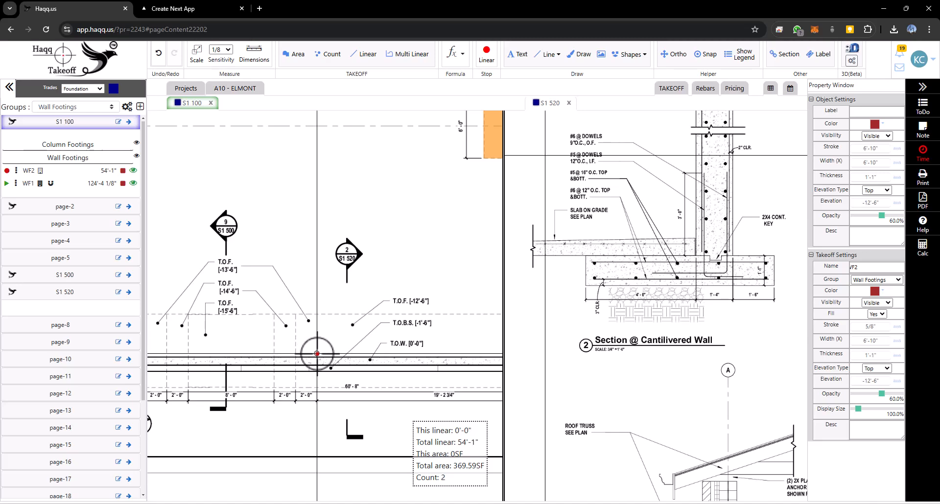
pyautogui.click(316, 351)
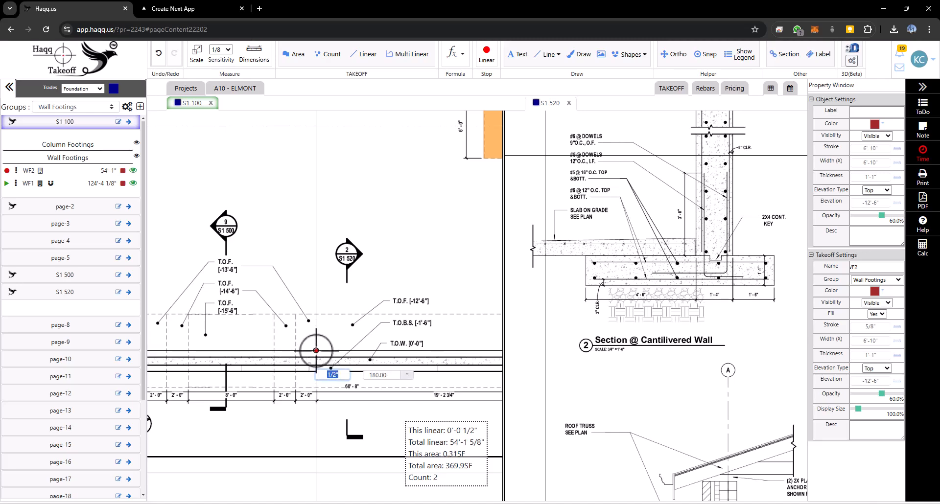
pyautogui.scroll(-3, 317, 350)
pyautogui.press('F8')
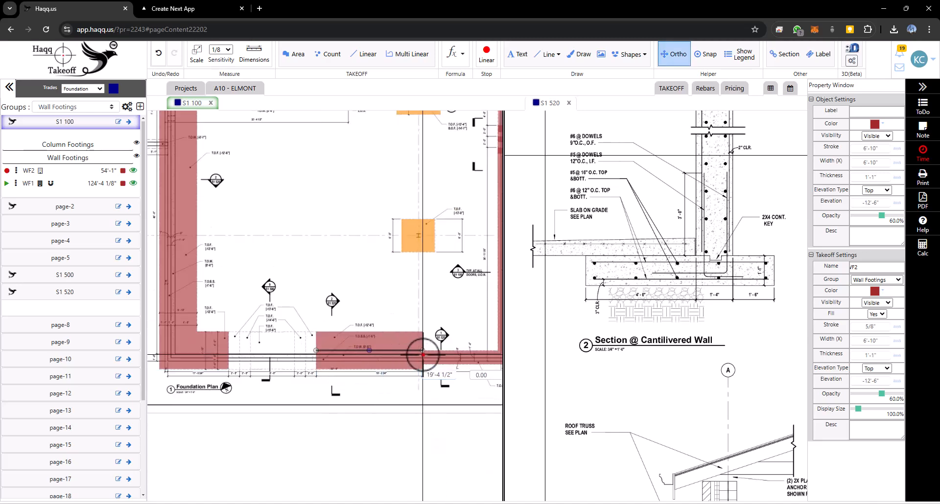
pyautogui.doubleClick(423, 355)
pyautogui.press('F8')
pyautogui.press('Escape')
pyautogui.scroll(-3, 449, 324)
pyautogui.scroll(1, 384, 304)
pyautogui.scroll(2, 385, 304)
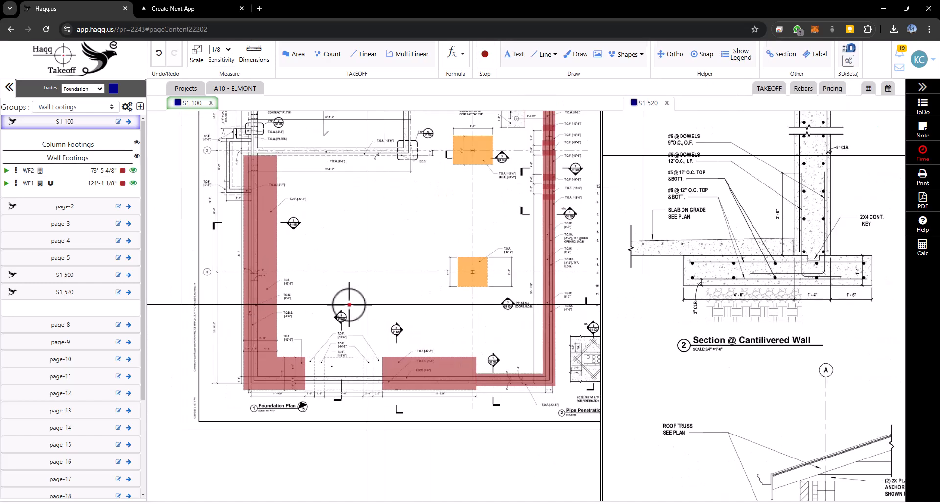
# Edit the L-shaped WF2 footing and reposition its corner point at the inner corner of the wall
pyautogui.rightClick(272, 262)
pyautogui.click(289, 273)
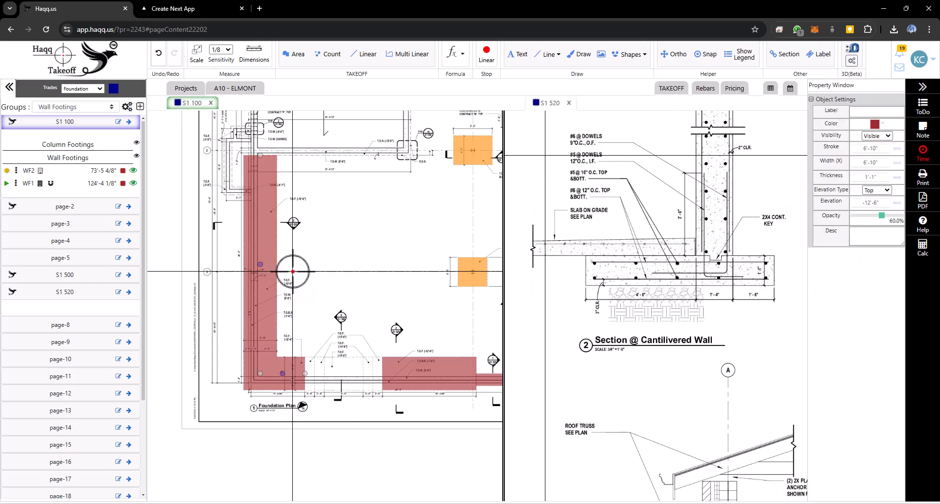
pyautogui.click(260, 374)
pyautogui.scroll(5, 271, 380)
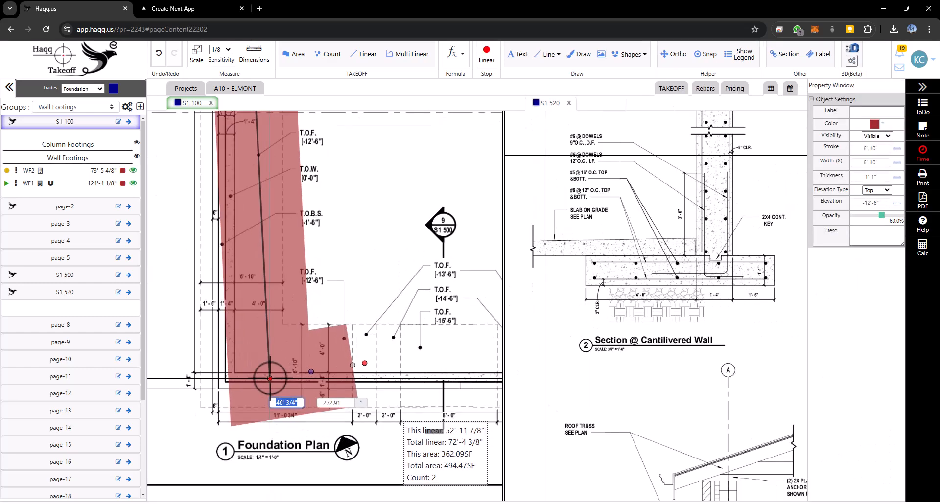
pyautogui.click(242, 366)
pyautogui.press('Escape')
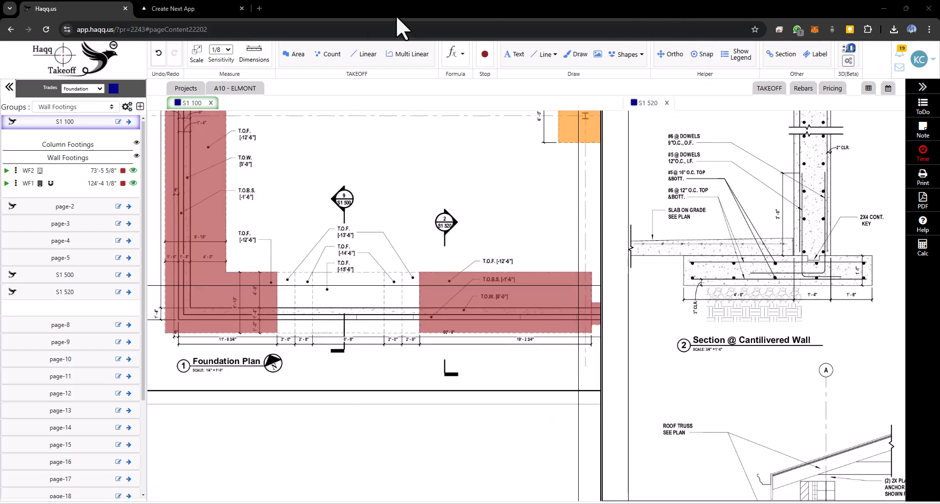
# Inspect the WF2 footings in the 3D model from a lower angle and return to the takeoff plan
pyautogui.click(195, 7)
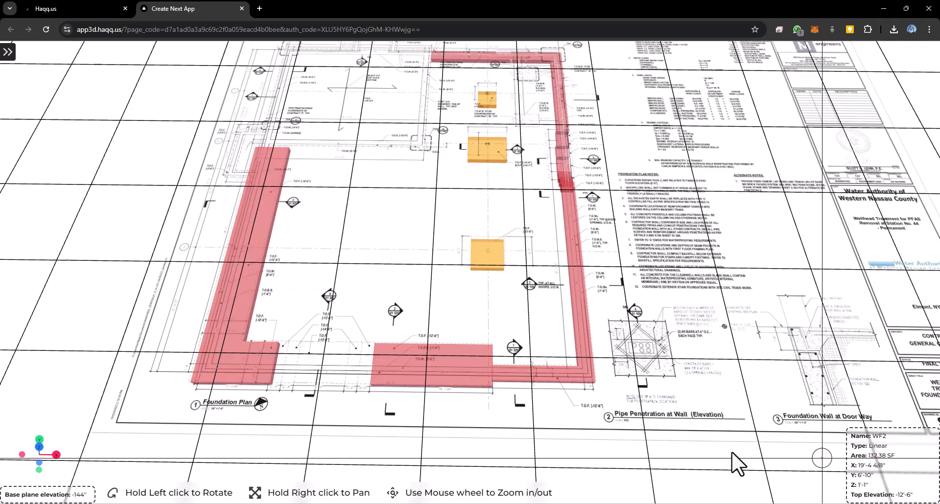
pyautogui.moveTo(329, 435); pyautogui.dragTo(335, 372)
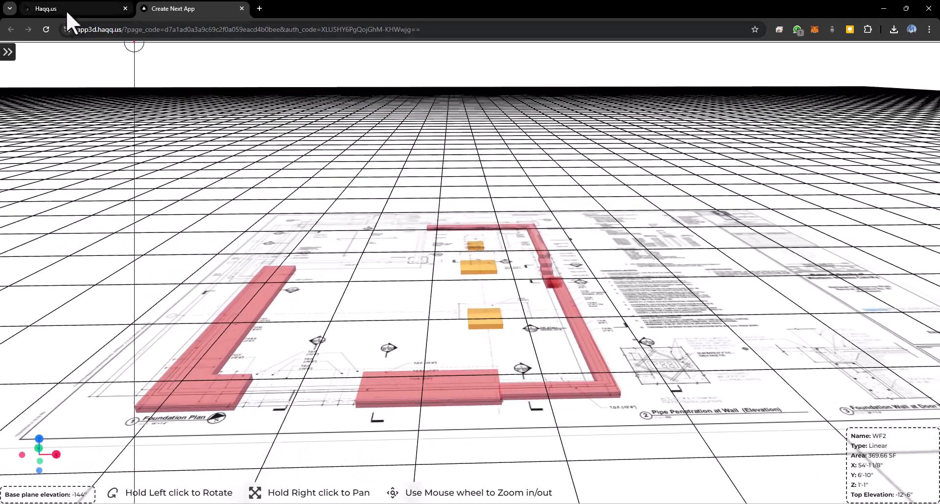
pyautogui.click(64, 8)
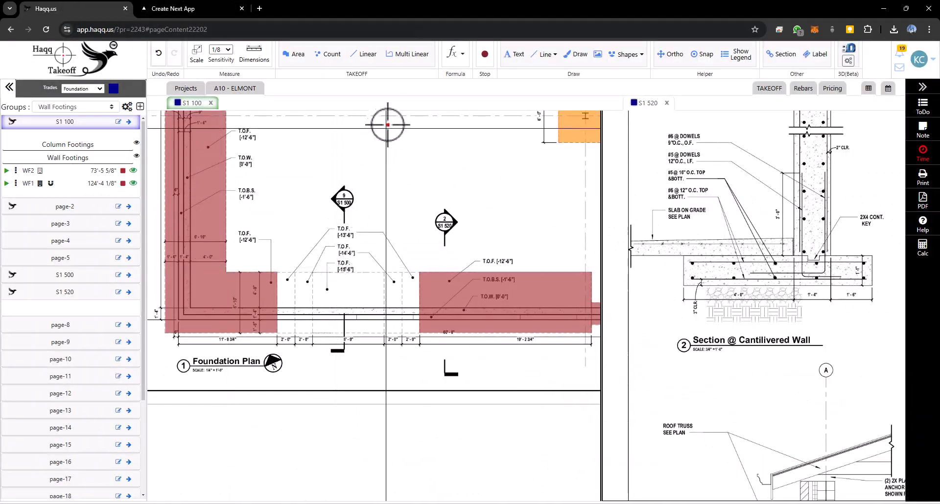
# Start a Multi Linear takeoff item named WF2 SF1 in the Wall Footings group and give it the dark red colour
pyautogui.click(413, 54)
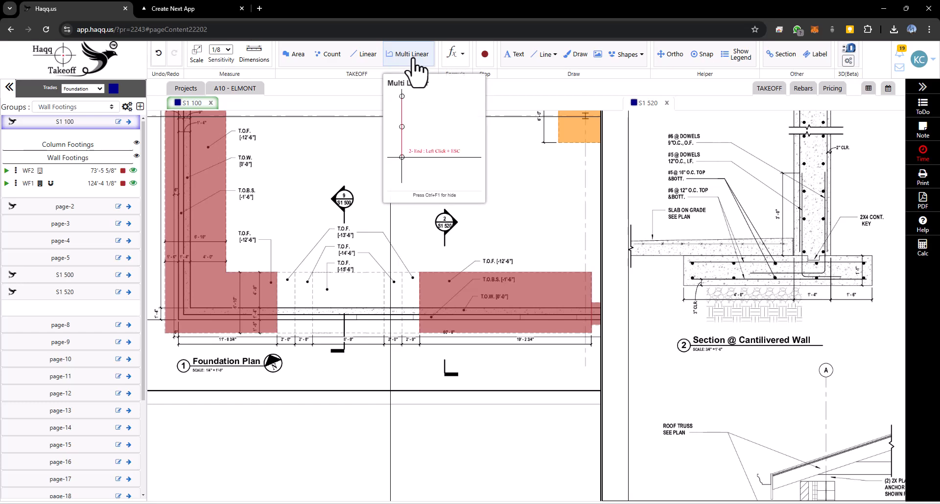
pyautogui.click(410, 55)
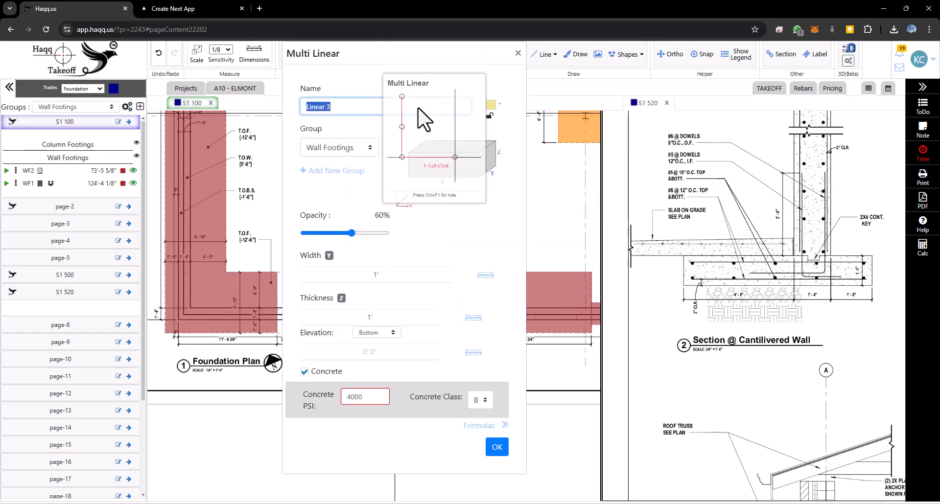
pyautogui.moveTo(265, 240); pyautogui.dragTo(172, 237)
pyautogui.click(329, 108)
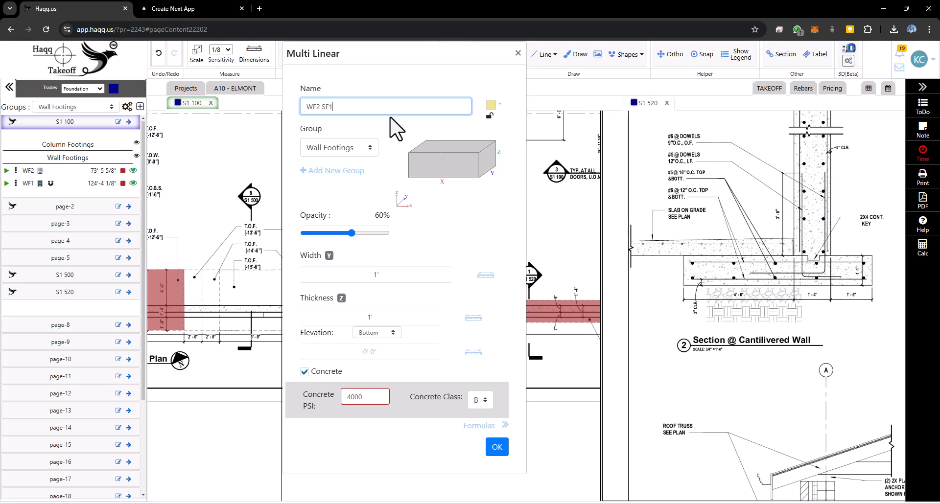
pyautogui.click(491, 106)
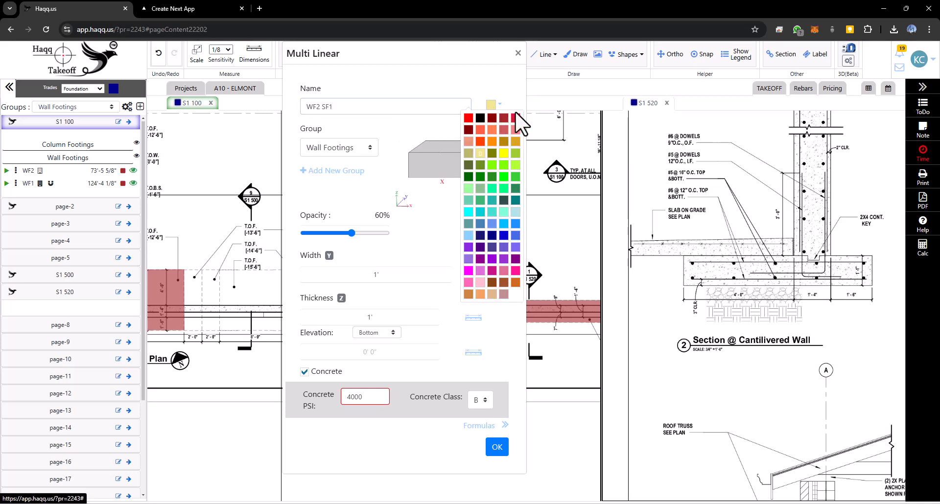
pyautogui.click(505, 116)
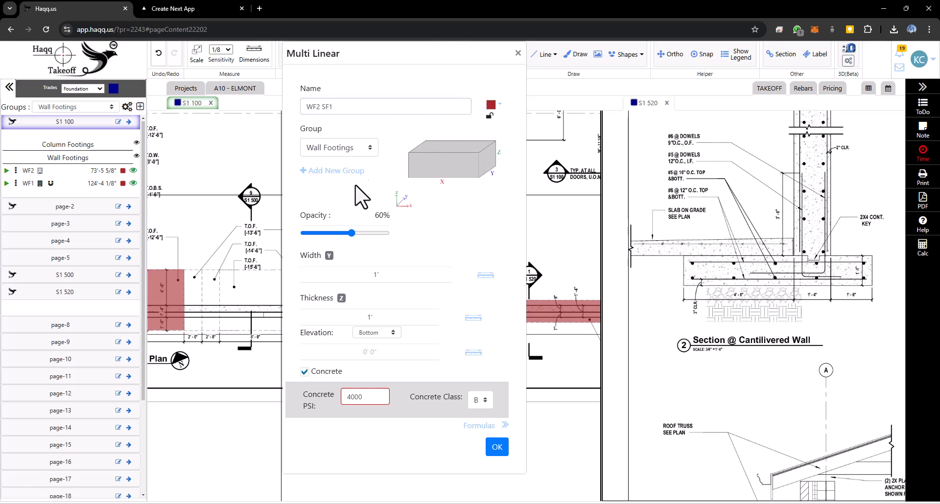
# Set WF2 SF1 to width 6'-10", thickness 1'-1" and top elevation -13'-6", and confirm the item
pyautogui.click(383, 277)
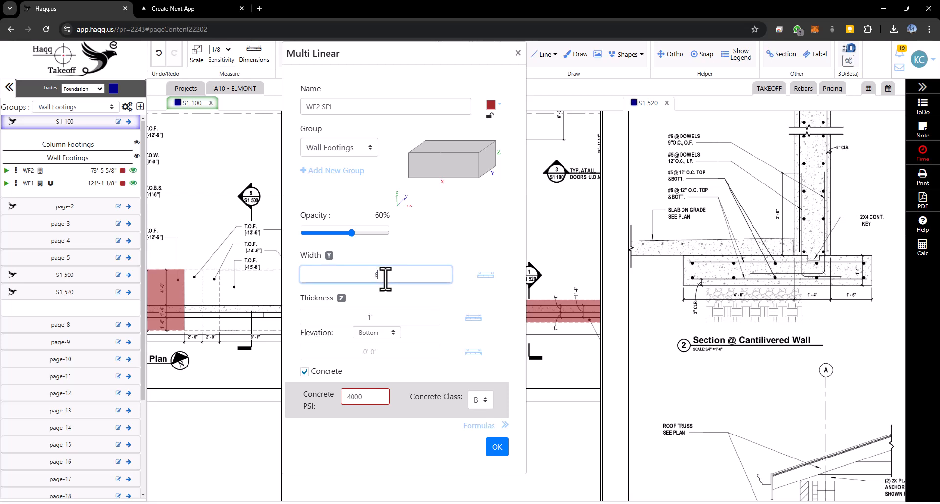
pyautogui.click(384, 320)
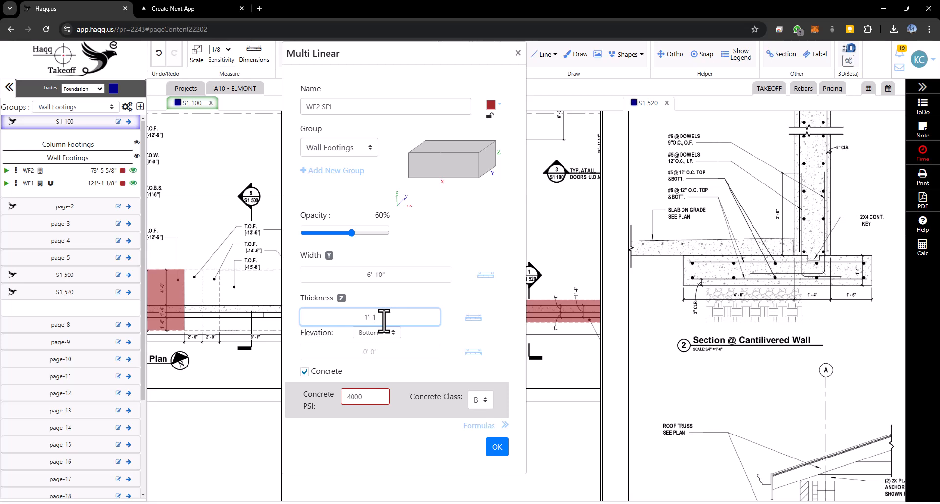
pyautogui.click(469, 290)
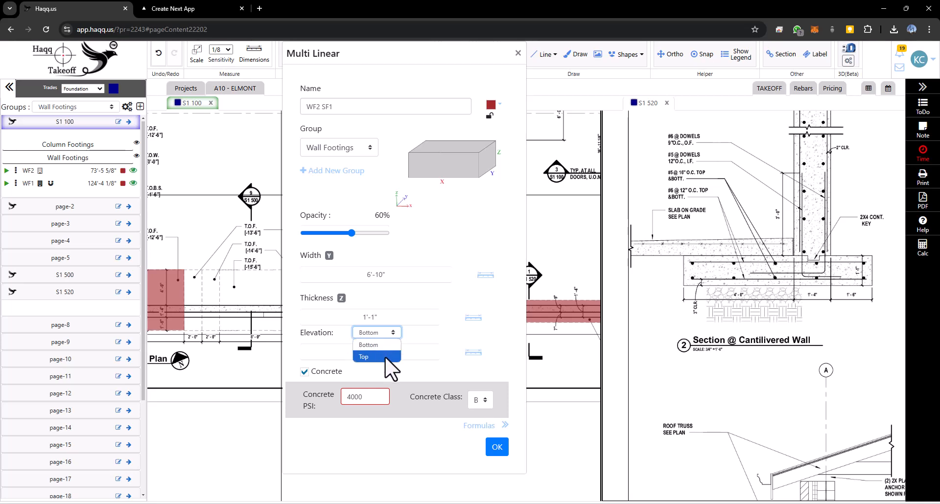
pyautogui.click(384, 356)
pyautogui.click(379, 352)
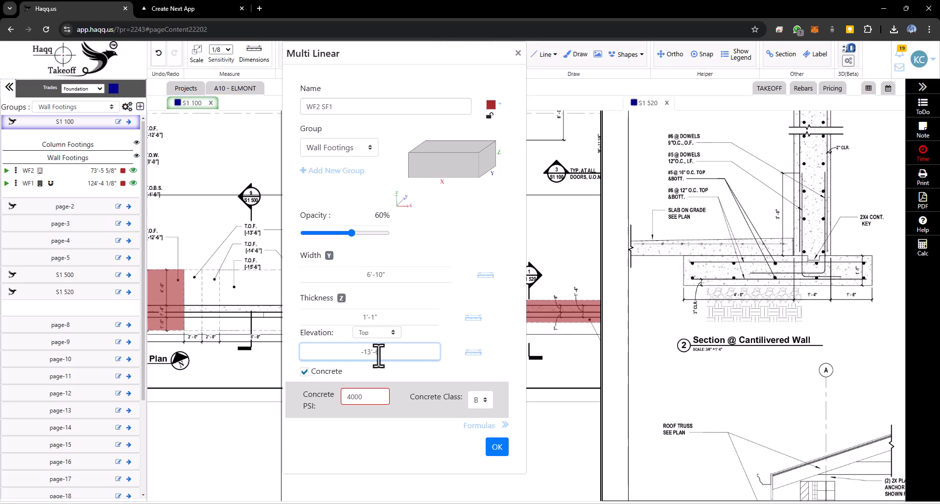
pyautogui.click(496, 453)
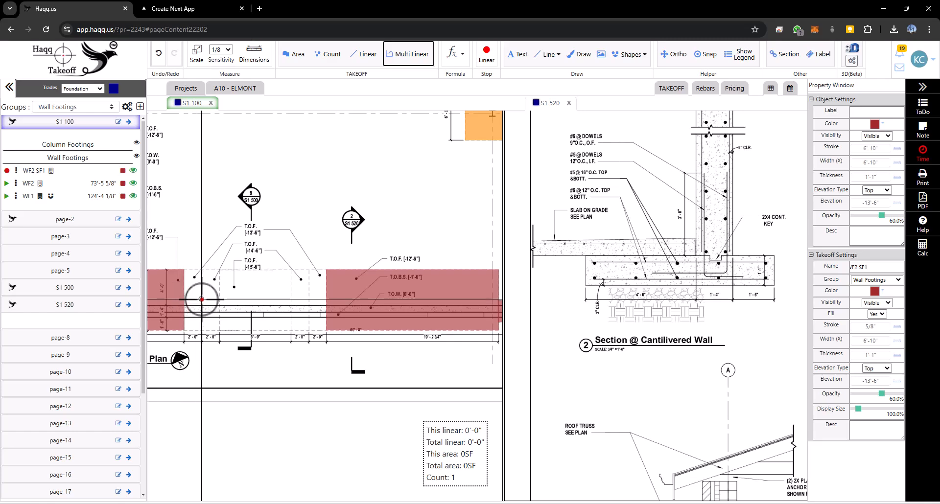
# Draw two WF2 SF1 segments, each about 2'-1 1/8" long, over the two T.O.F. [-13'-6"] steps on the lower wall
pyautogui.scroll(2, 201, 299)
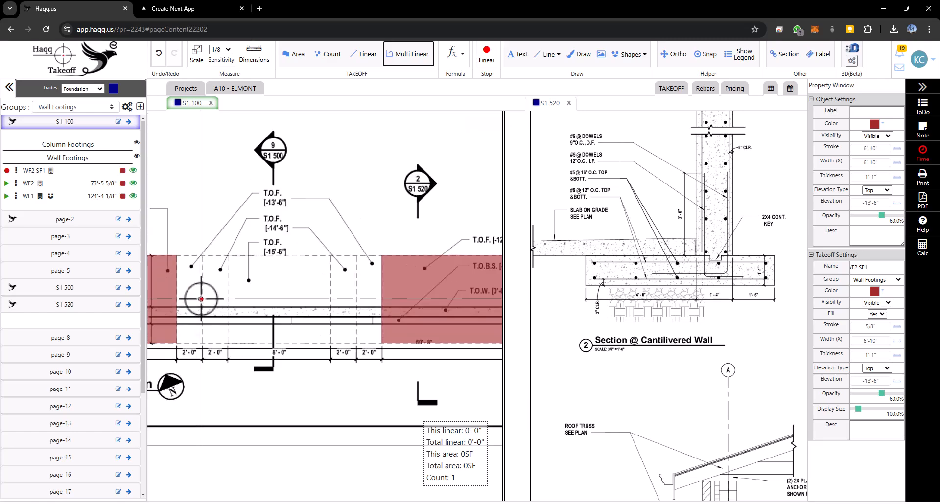
pyautogui.click(202, 299)
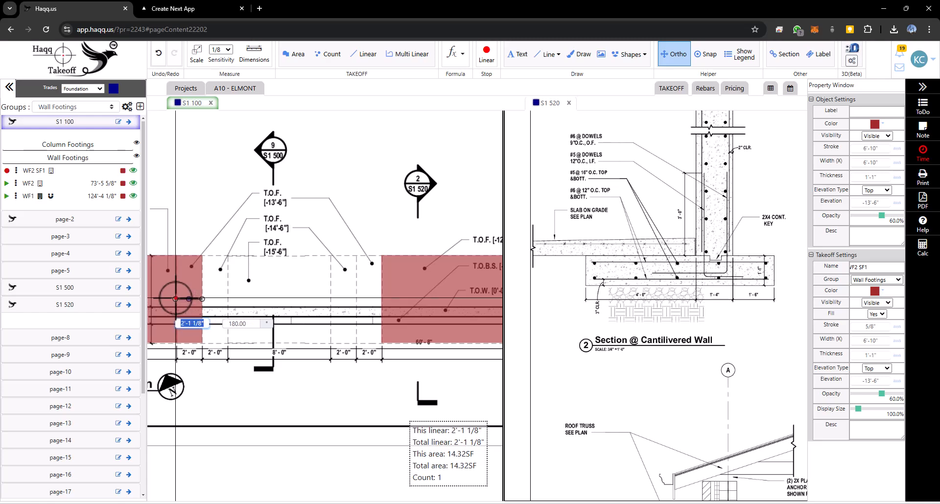
pyautogui.click(175, 299)
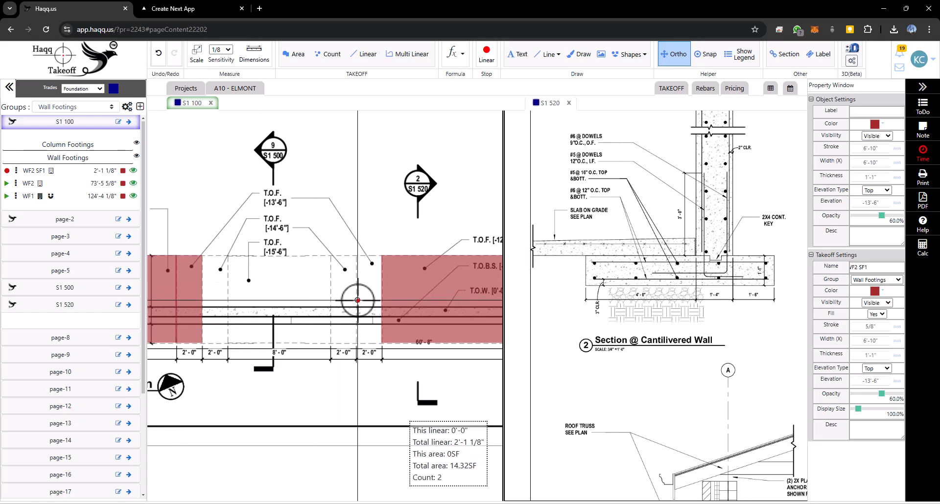
pyautogui.click(357, 299)
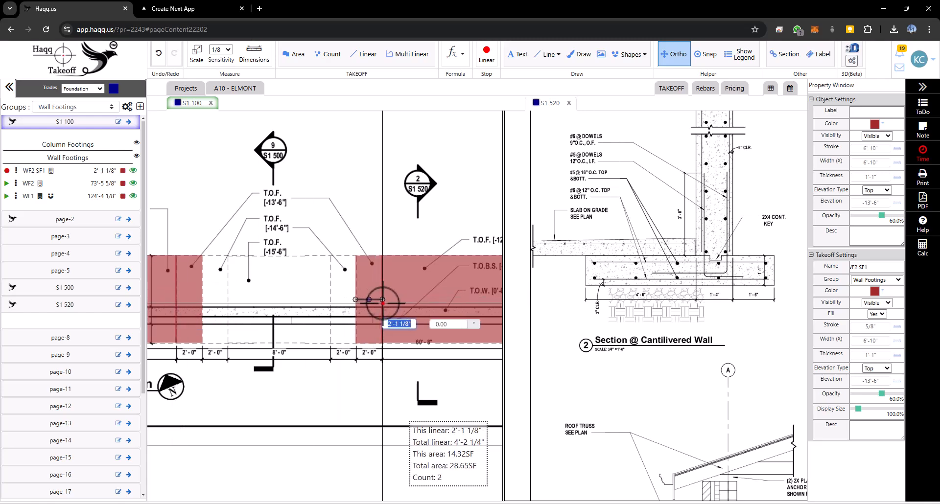
pyautogui.press('Escape')
# Inspect the two WF2 SF1 stepped footings in the 3D model from a low angle and return to the takeoff plan
pyautogui.click(191, 8)
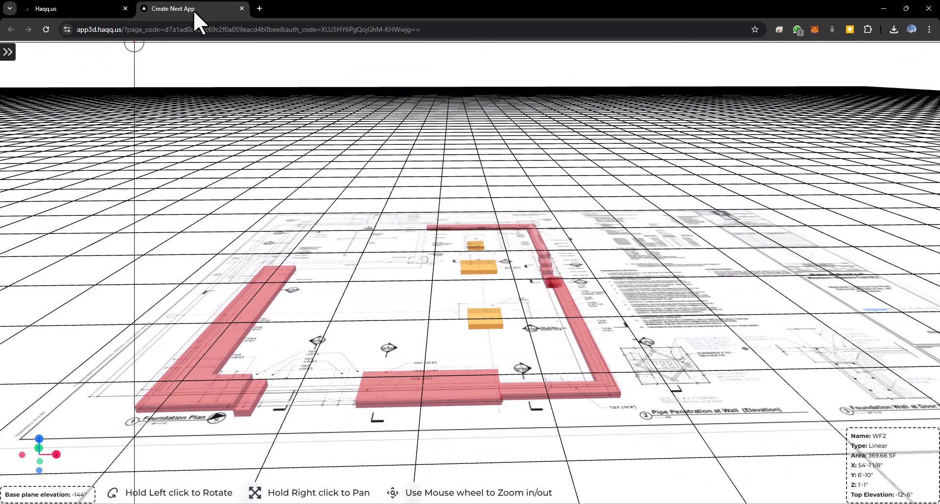
pyautogui.moveTo(321, 398); pyautogui.dragTo(264, 366)
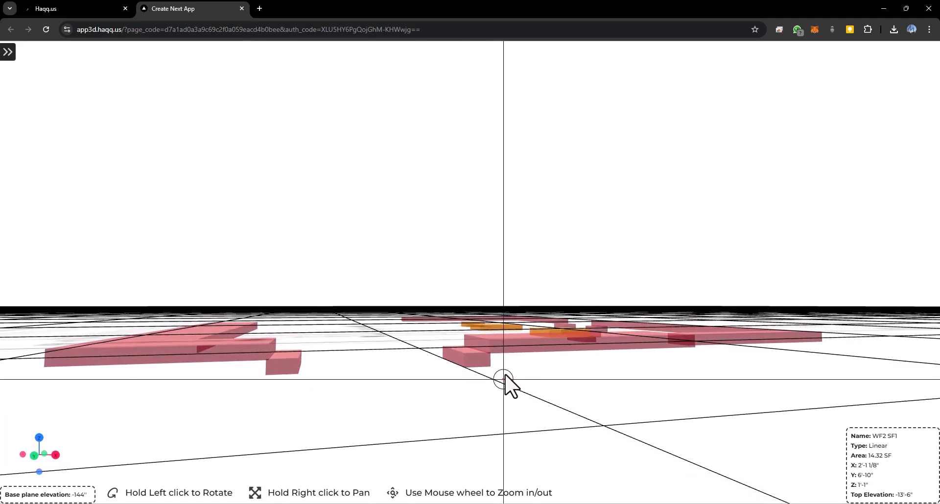
pyautogui.moveTo(503, 361); pyautogui.dragTo(298, 108)
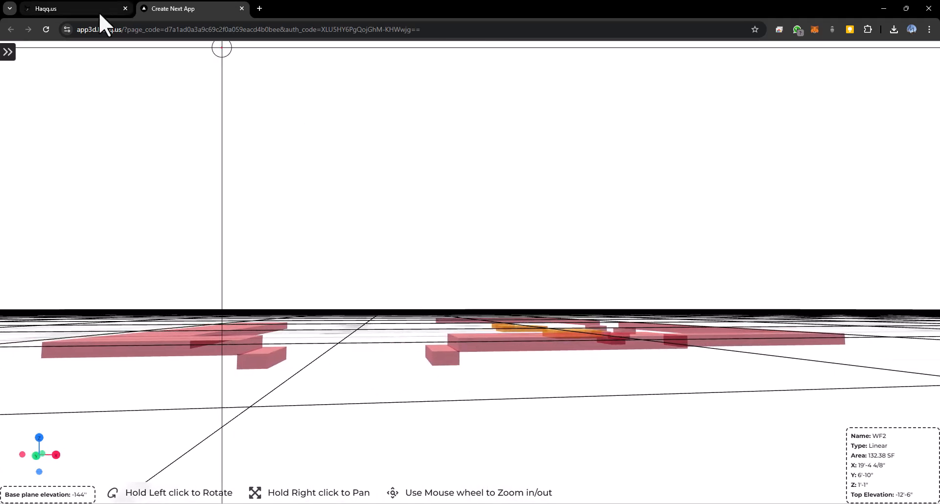
pyautogui.click(98, 12)
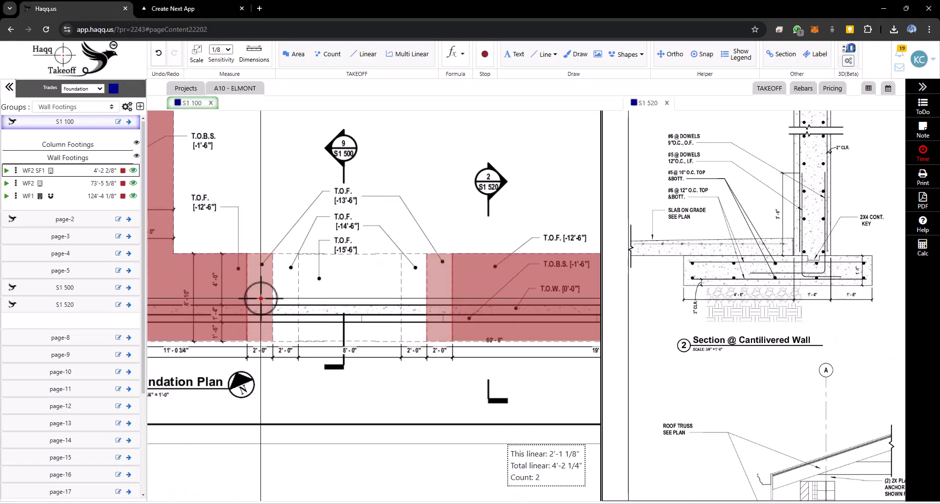
# Edit the left WF2 SF1 segment and extend its outer end under the L-shaped WF2 footing to a length of 4'
pyautogui.rightClick(261, 299)
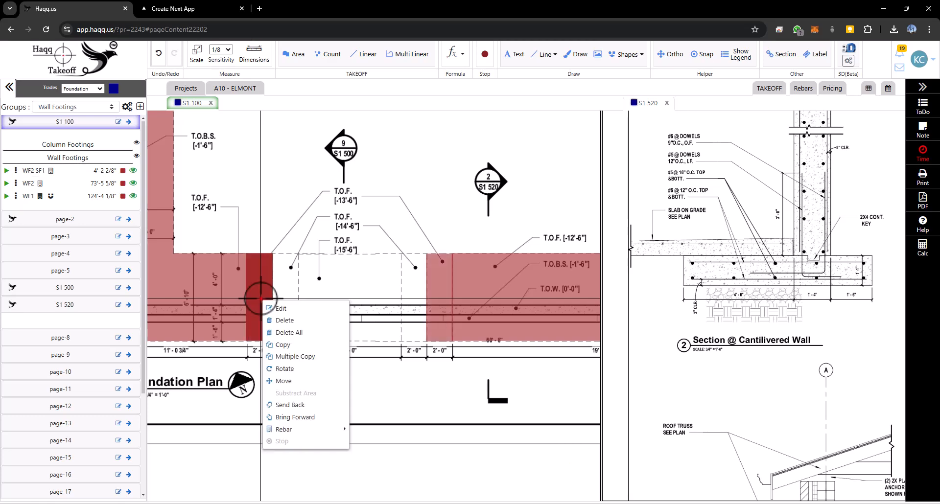
pyautogui.click(277, 308)
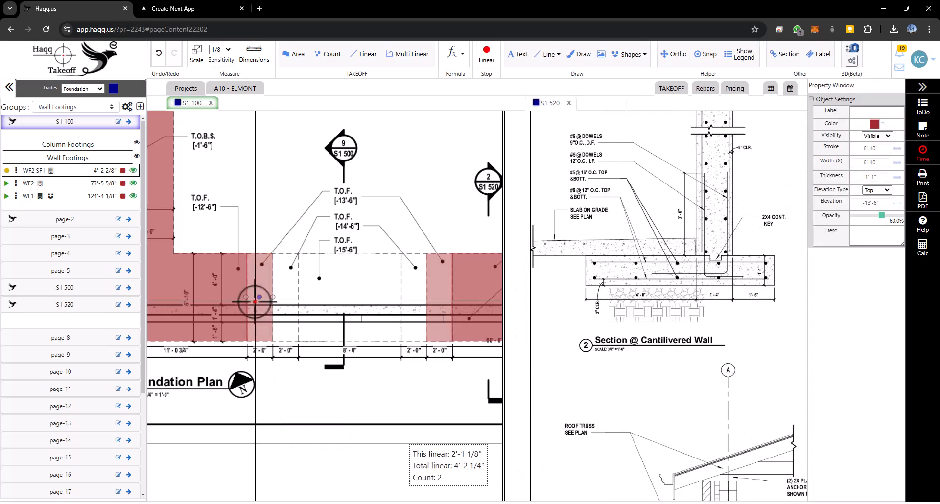
pyautogui.moveTo(247, 298); pyautogui.dragTo(226, 297)
pyautogui.write('4')
pyautogui.press('Return')
pyautogui.press('Escape')
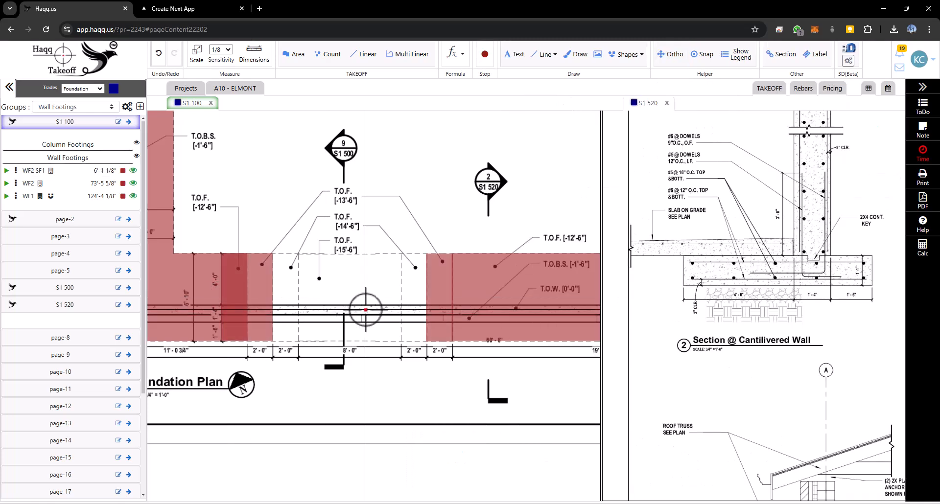
# Edit the right WF2 SF1 segment and stretch its outer end under the straight WF2 footing to about 3'-11 1/2"
pyautogui.moveTo(365, 310); pyautogui.dragTo(349, 303)
pyautogui.rightClick(406, 304)
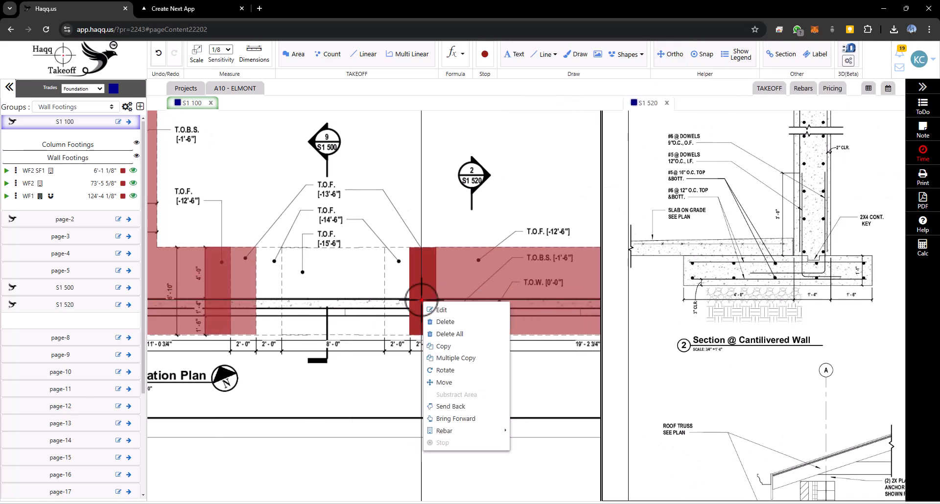
pyautogui.click(446, 309)
pyautogui.moveTo(436, 291); pyautogui.dragTo(460, 291)
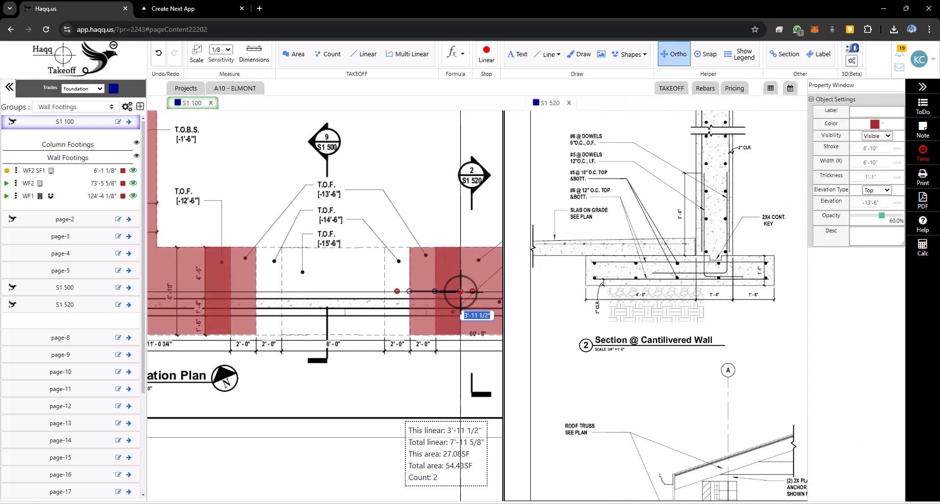
pyautogui.press('Escape')
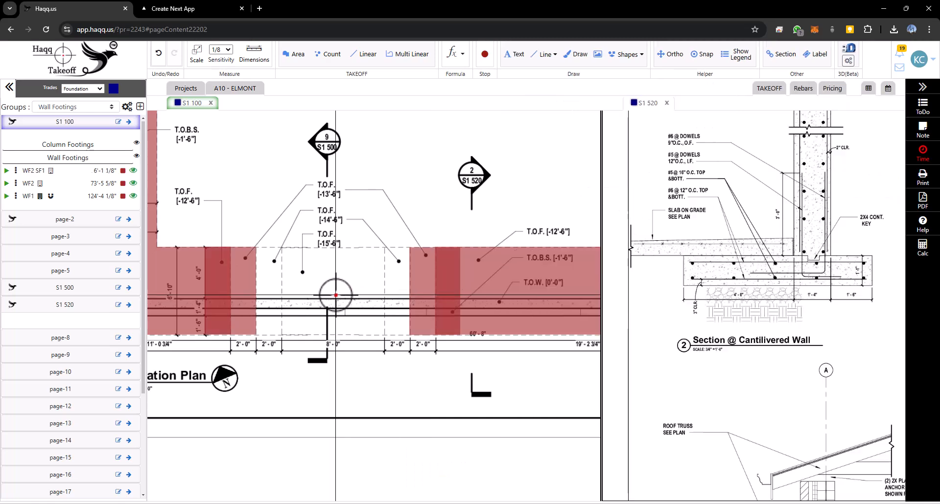
# Inspect the extended WF2 SF1 footings and their overlap with WF2 in the 3D model
pyautogui.scroll(-3, 336, 295)
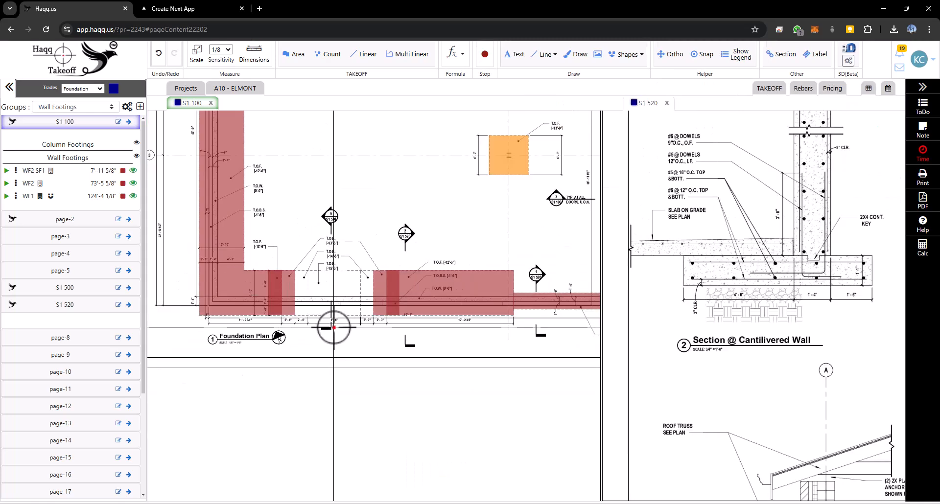
pyautogui.click(175, 8)
pyautogui.moveTo(290, 368); pyautogui.dragTo(306, 388)
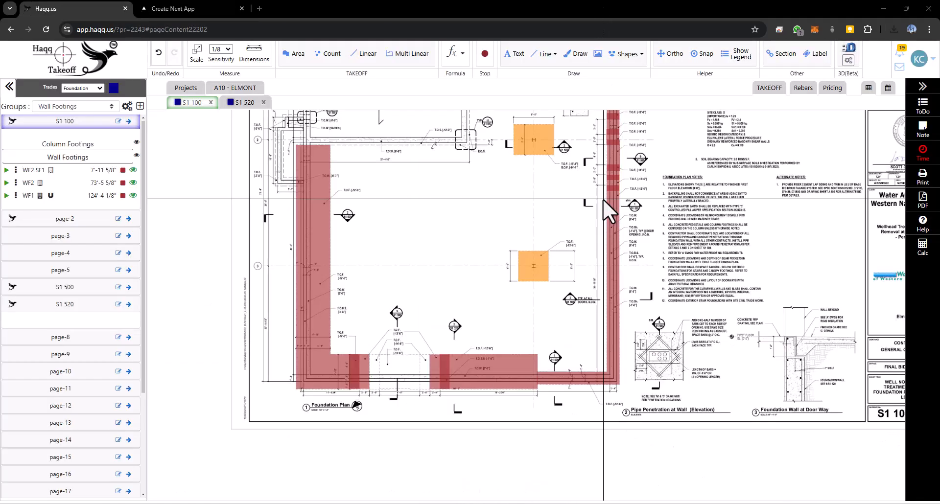
# Resume the WF2 takeoff and draw a segment about 3'-11 1/4" long across the left T.O.F. [-14'-6"] and [-13'-6"] steps
pyautogui.scroll(1, 399, 405)
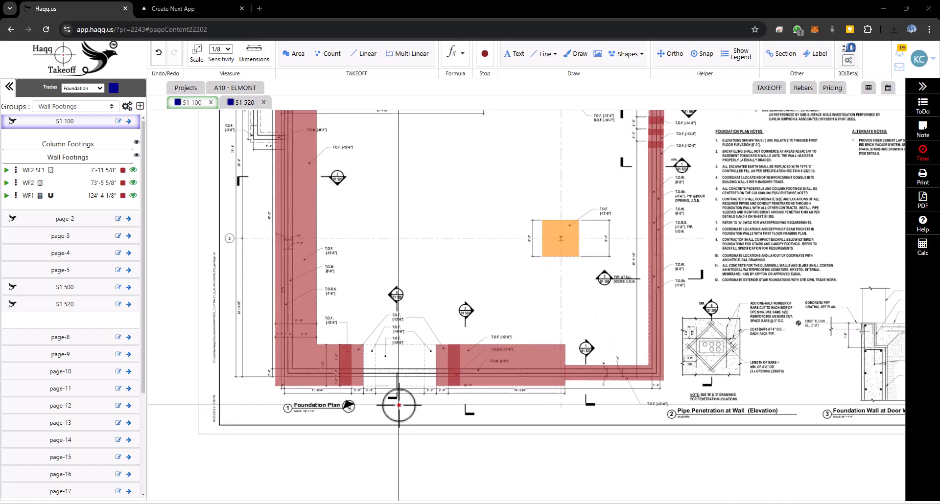
pyautogui.scroll(4, 399, 406)
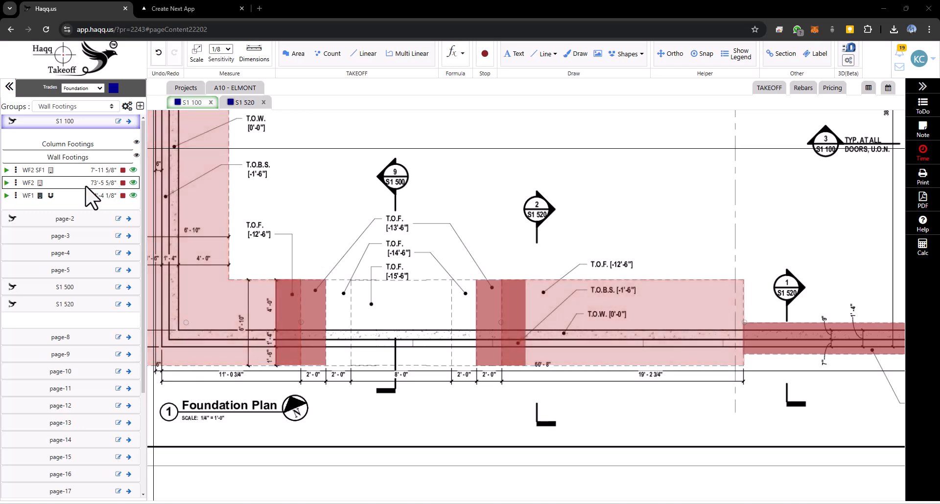
pyautogui.click(6, 182)
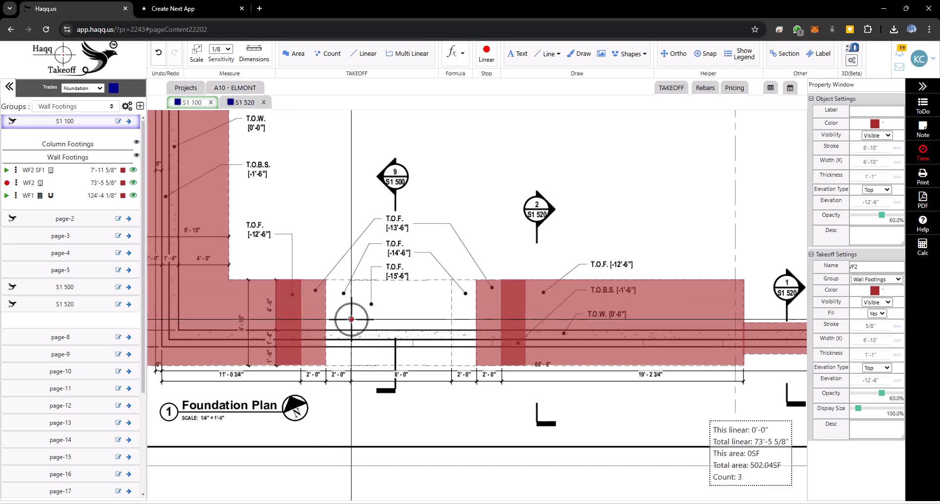
pyautogui.press('shift')
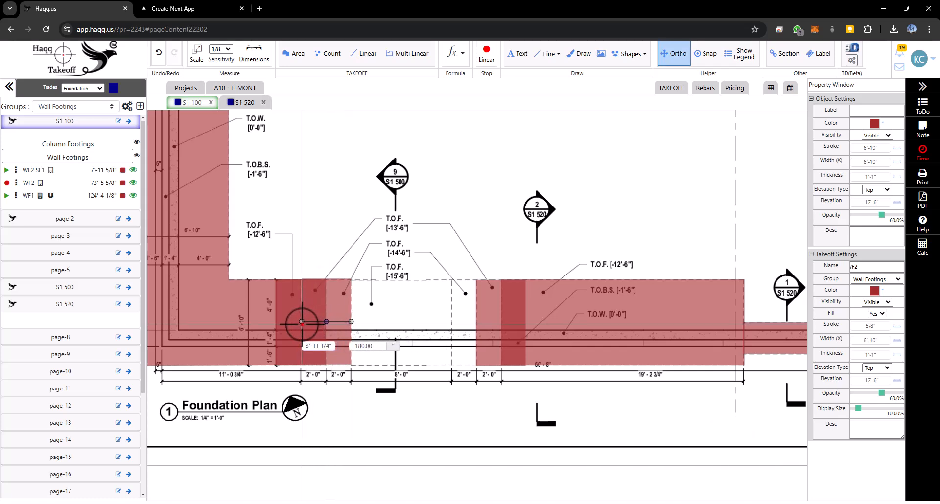
pyautogui.doubleClick(302, 324)
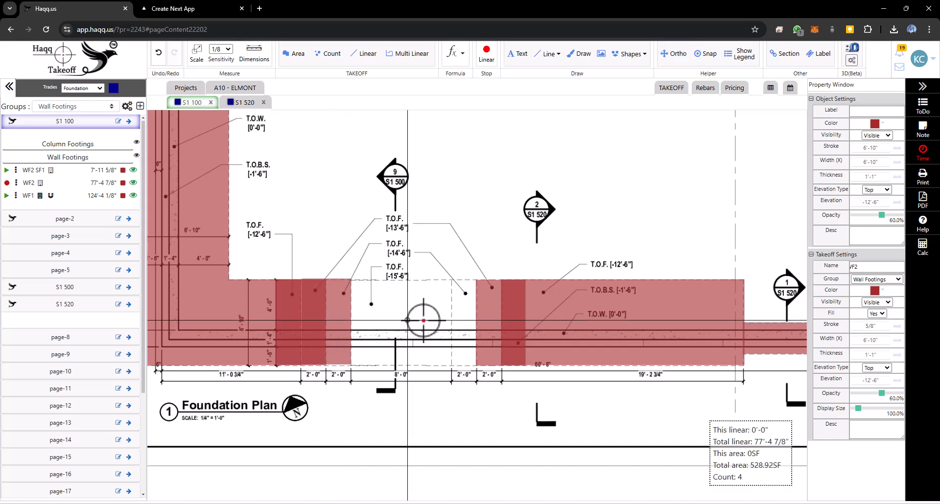
# Draw WF2 segments about 4'-0 5/8" long across the right [-14'-6"] and [-13'-6"] steps and about 11'-10 1/2" long across the middle [-15'-6"] step
pyautogui.click(451, 321)
pyautogui.press('shift')
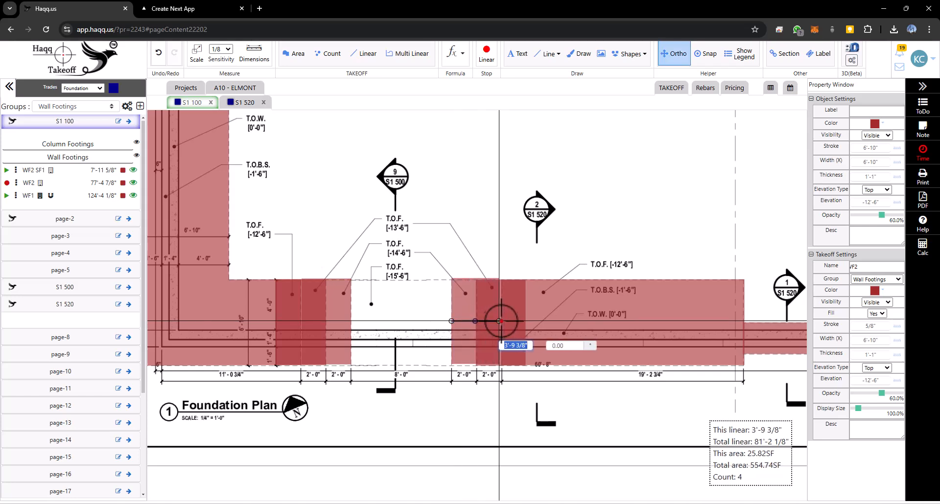
pyautogui.doubleClick(503, 321)
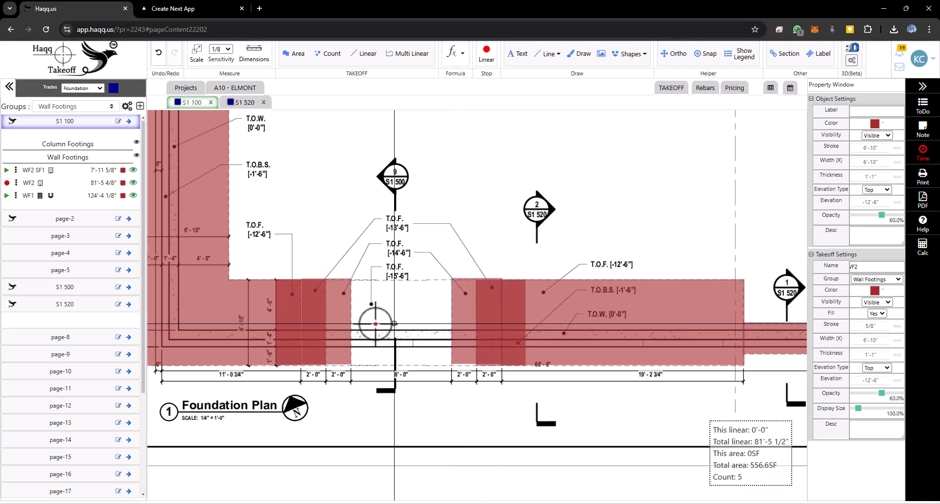
pyautogui.click(326, 321)
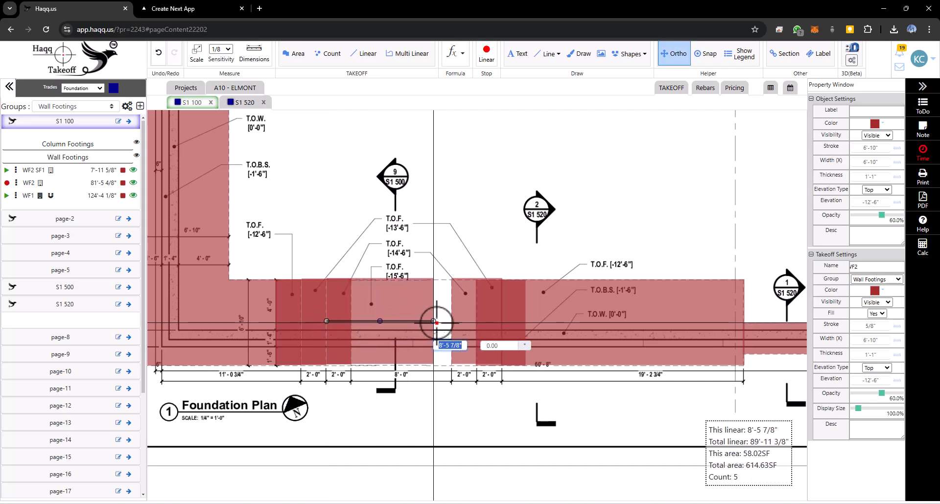
pyautogui.doubleClick(476, 321)
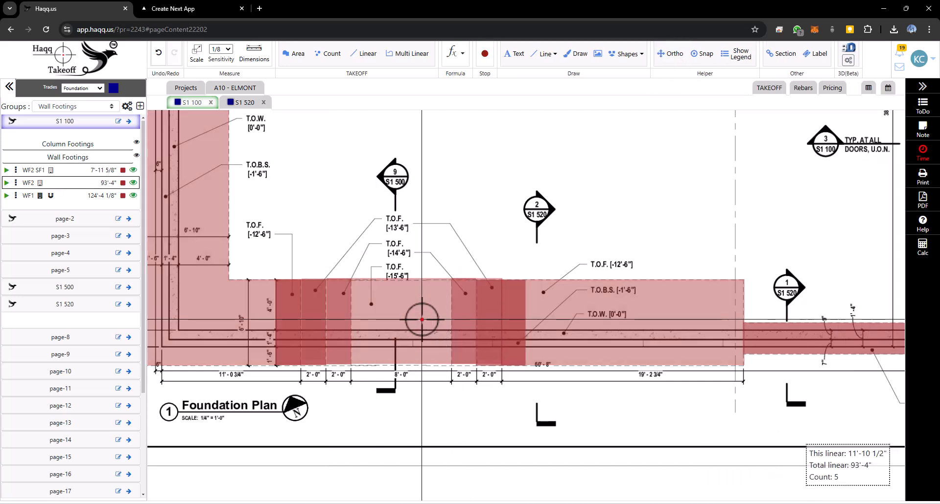
# Finish the WF2 drawing and open the middle WF2 segment's properties to check its elevation
pyautogui.press('Escape')
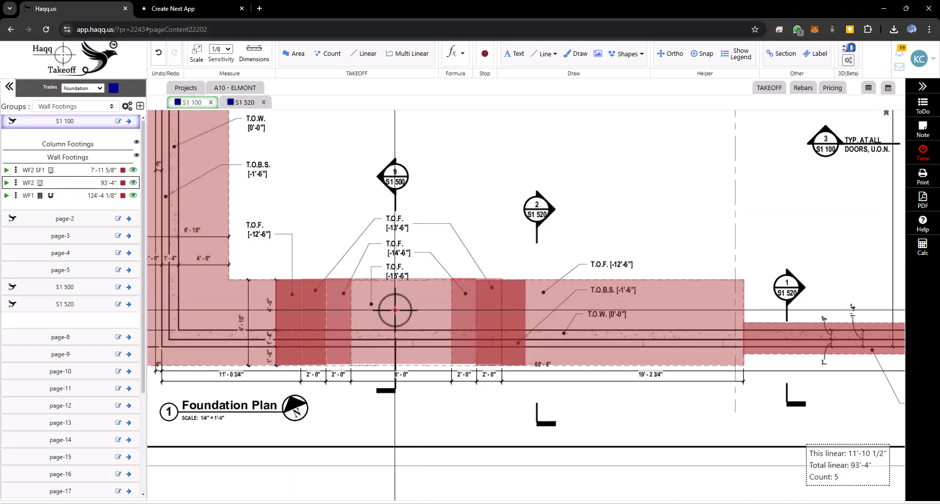
pyautogui.rightClick(397, 312)
pyautogui.click(413, 320)
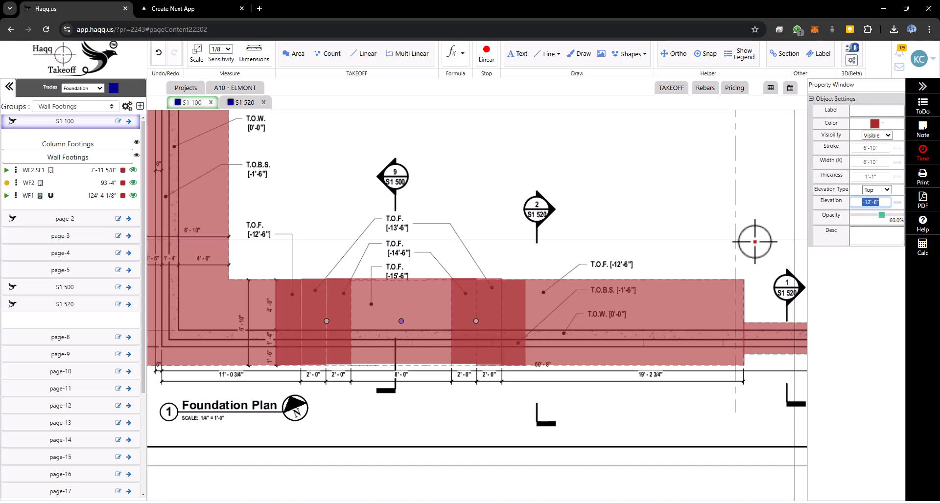
pyautogui.click(29, 185)
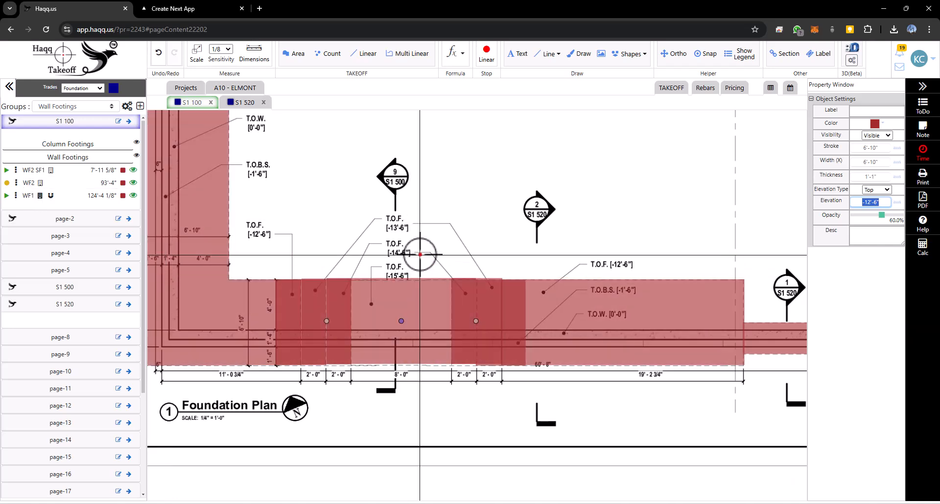
pyautogui.press('Escape')
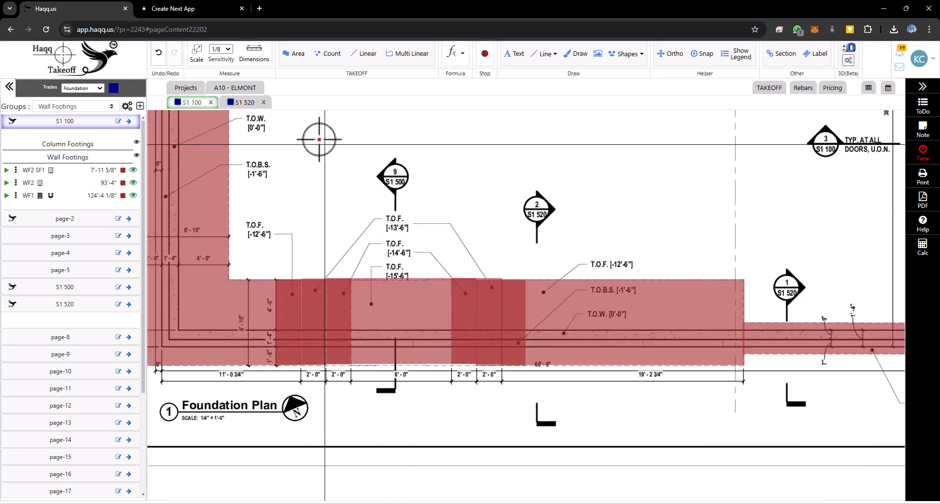
# Inspect the newly drawn WF2 segments and their height relative to the stepped footings in the 3D model
pyautogui.click(188, 8)
pyautogui.moveTo(493, 291); pyautogui.dragTo(289, 343)
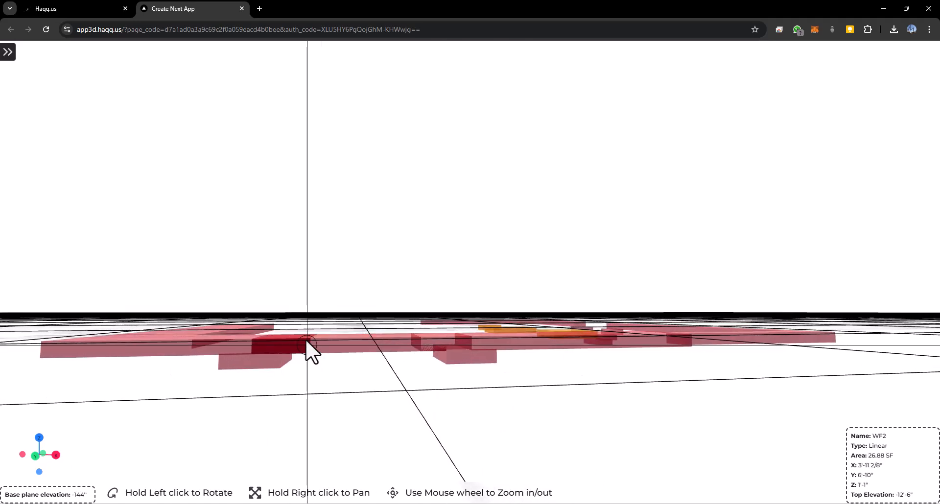
pyautogui.click(99, 10)
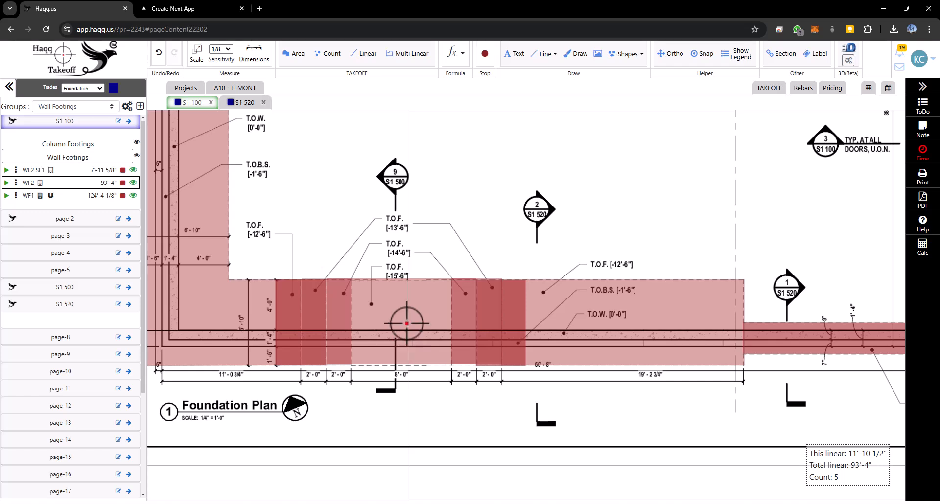
# Set the top elevation of the middle WF2 segment to -15'-6" and of the right and left step segments to -14'-6"
pyautogui.rightClick(405, 309)
pyautogui.click(421, 315)
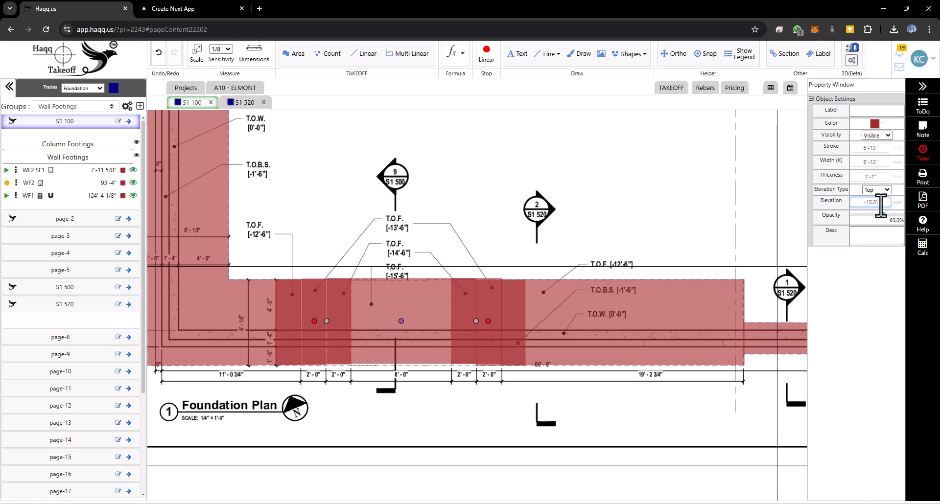
pyautogui.rightClick(496, 312)
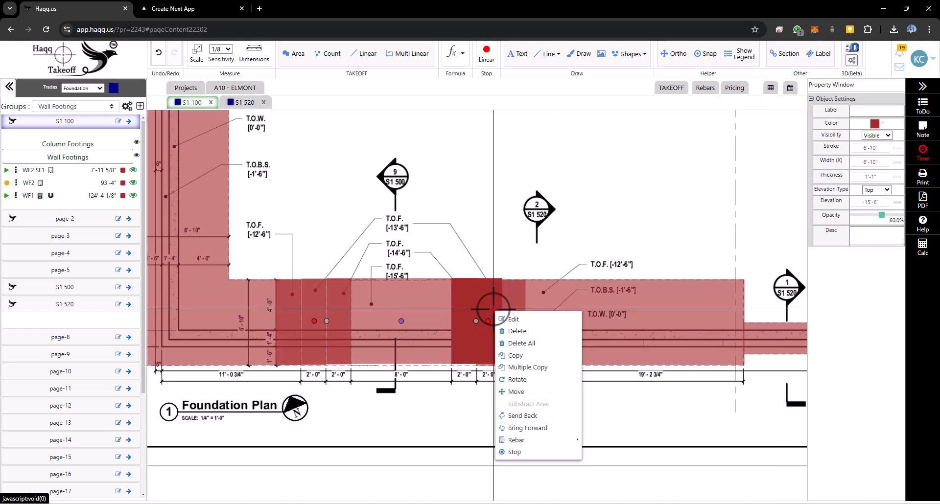
pyautogui.click(514, 319)
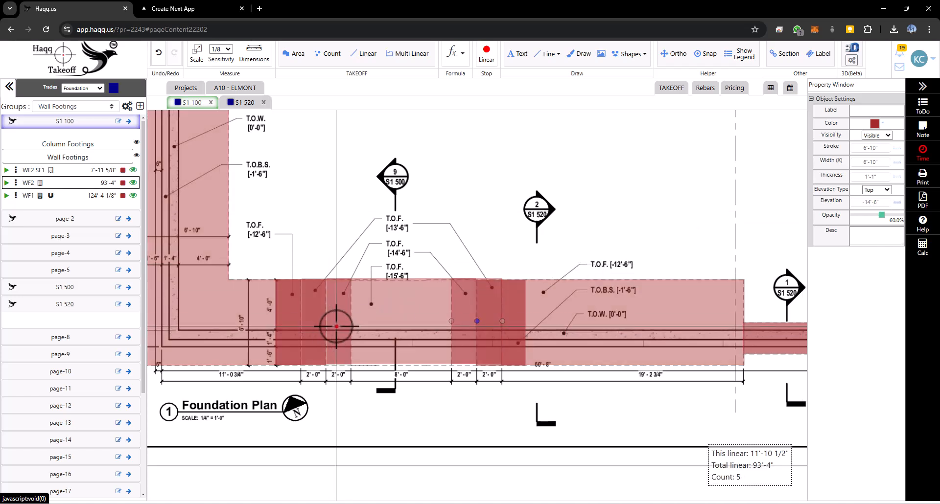
pyautogui.rightClick(318, 322)
pyautogui.rightClick(318, 322)
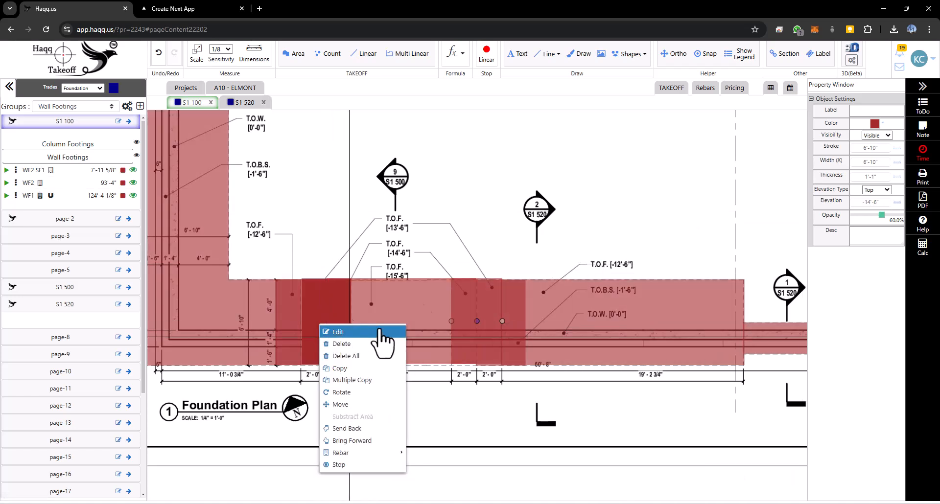
pyautogui.click(371, 333)
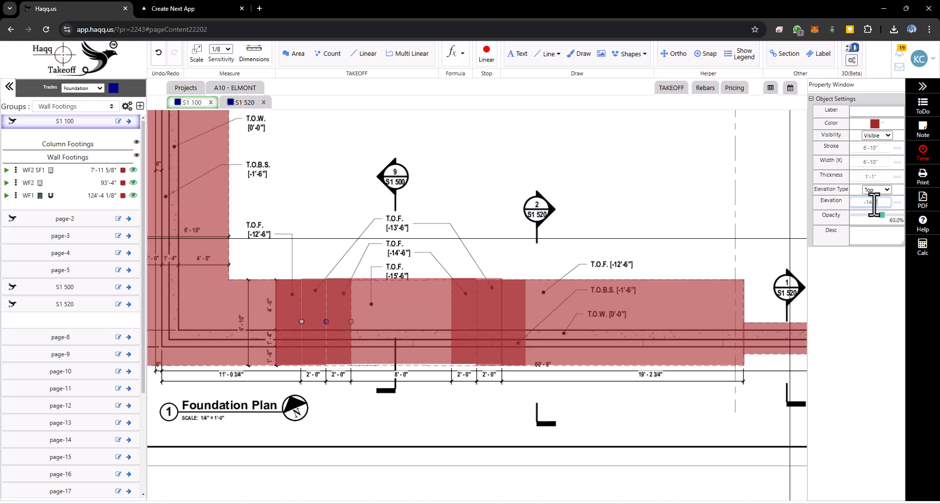
pyautogui.press('Escape')
# Examine the descending WF2 and WF2 SF1 footing steps and their overlaps in the 3D model
pyautogui.click(195, 14)
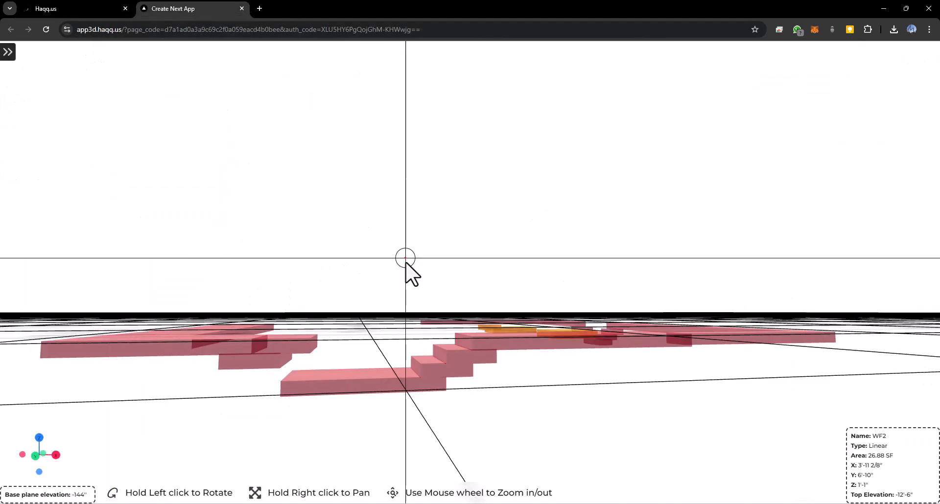
pyautogui.moveTo(347, 410); pyautogui.dragTo(424, 390)
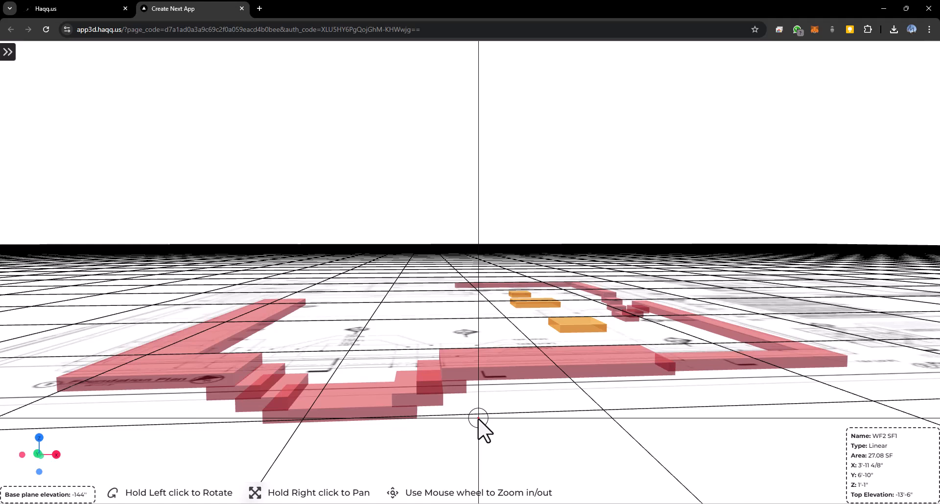
pyautogui.click(76, 6)
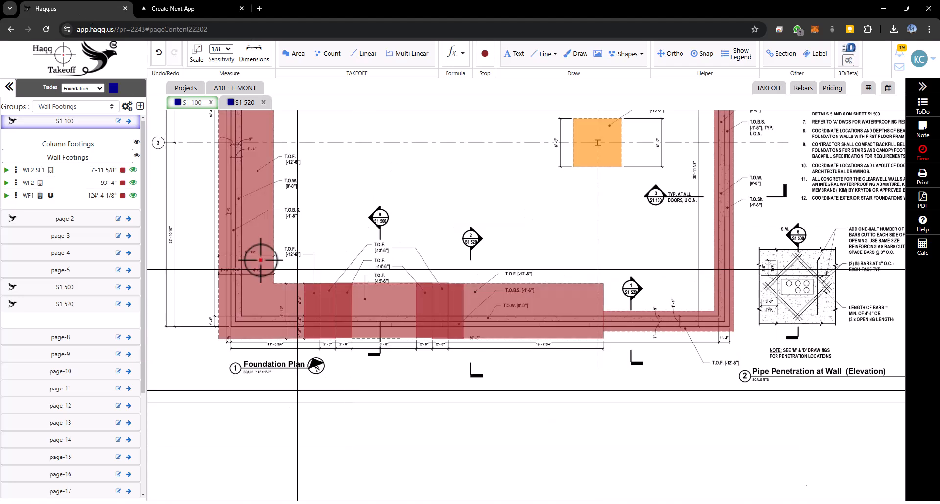
# Reapply the WF2 item's properties with a top elevation of -12'-6" and check the effect on the footings in the 3D model
pyautogui.click(16, 183)
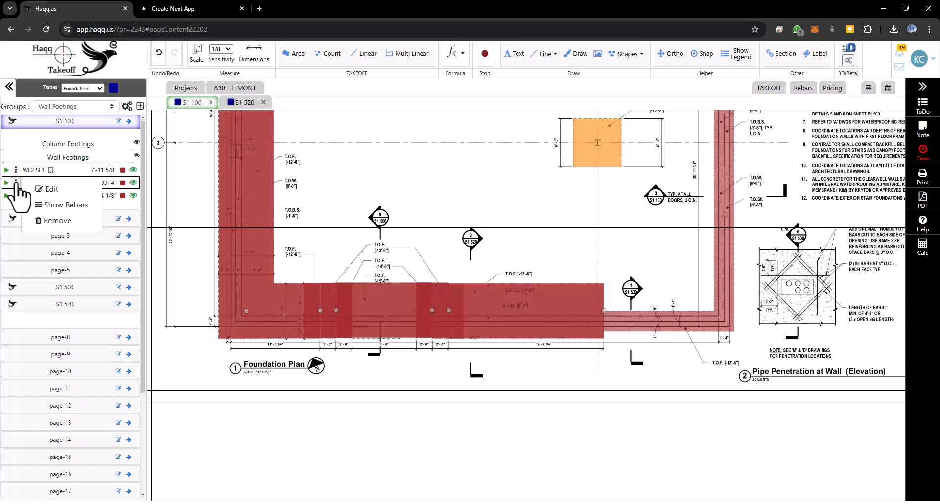
pyautogui.click(55, 190)
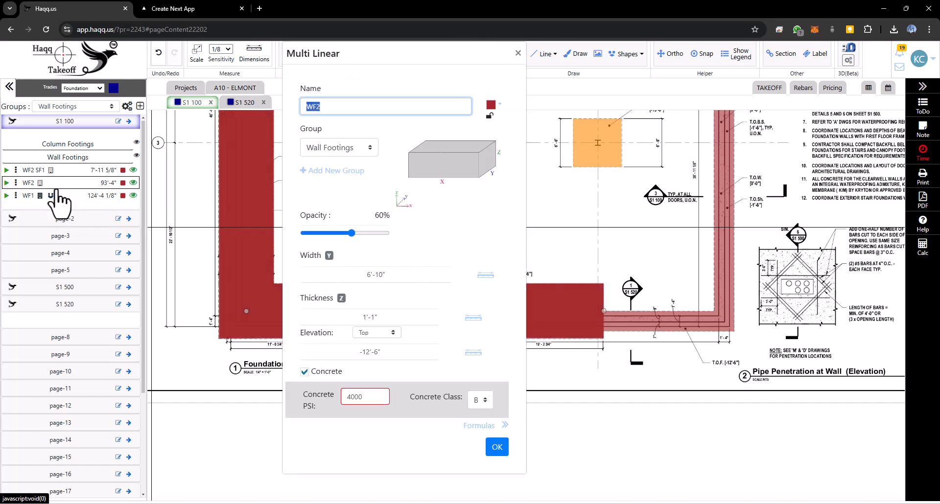
pyautogui.click(497, 446)
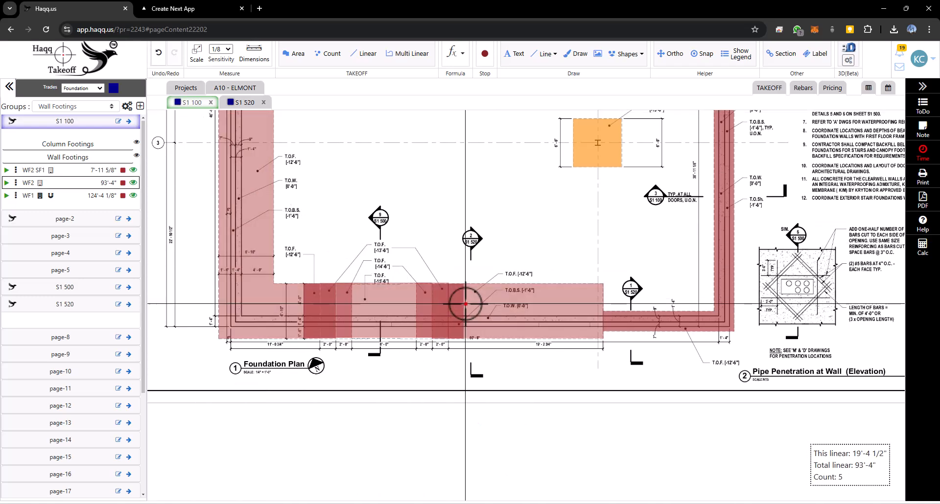
pyautogui.click(200, 7)
pyautogui.moveTo(322, 421)
pyautogui.mouseDown()
pyautogui.moveTo(327, 395)
pyautogui.moveTo(323, 440)
pyautogui.moveTo(321, 420)
pyautogui.moveTo(350, 416)
pyautogui.moveTo(330, 416)
pyautogui.moveTo(328, 406)
pyautogui.mouseUp()
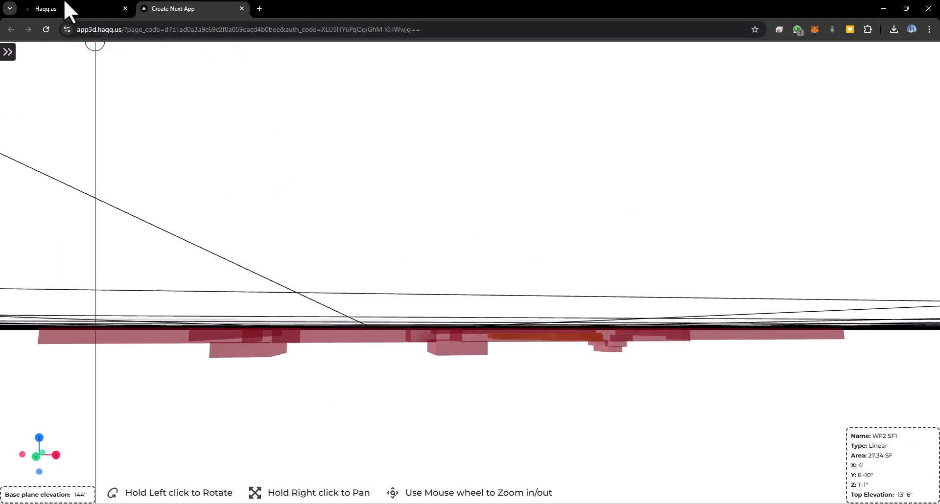
# Restore the individual WF2 top elevations: -15'-6" for the middle segment and -14'-6" for the right and left step segments
pyautogui.click(67, 8)
pyautogui.rightClick(380, 302)
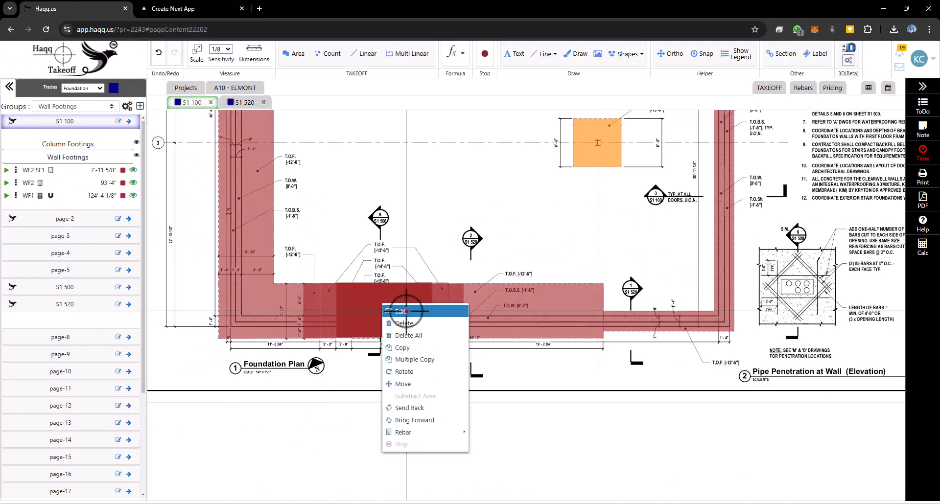
pyautogui.click(389, 311)
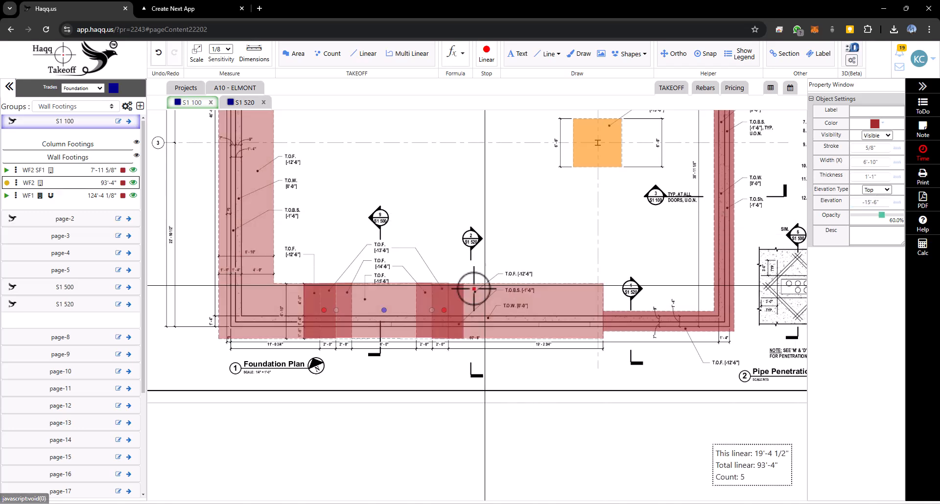
pyautogui.press('Escape')
pyautogui.rightClick(443, 298)
pyautogui.click(462, 307)
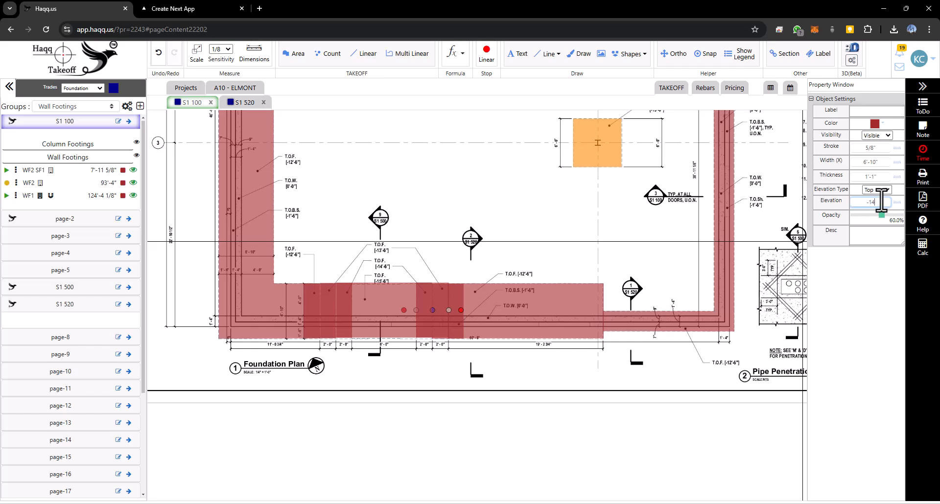
pyautogui.press('Escape')
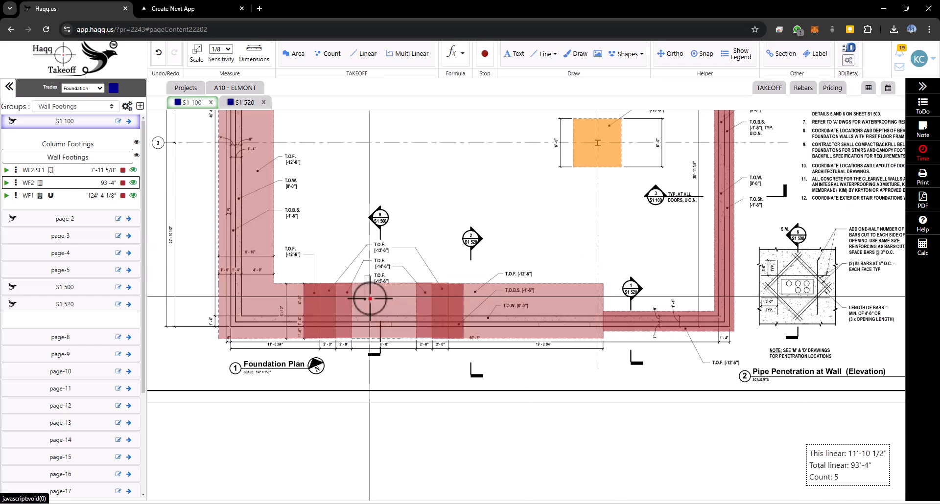
pyautogui.rightClick(334, 308)
pyautogui.click(355, 315)
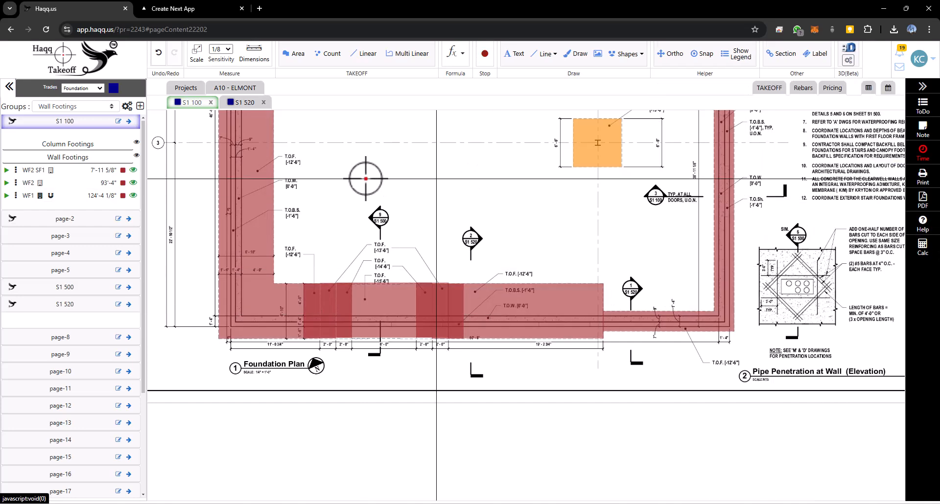
# Check the re-elevated WF2 segments in the 3D model
pyautogui.click(213, 10)
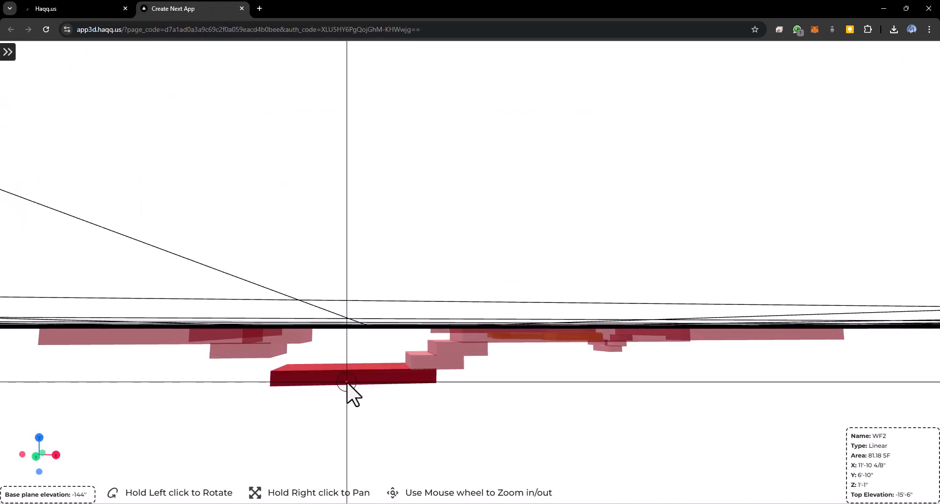